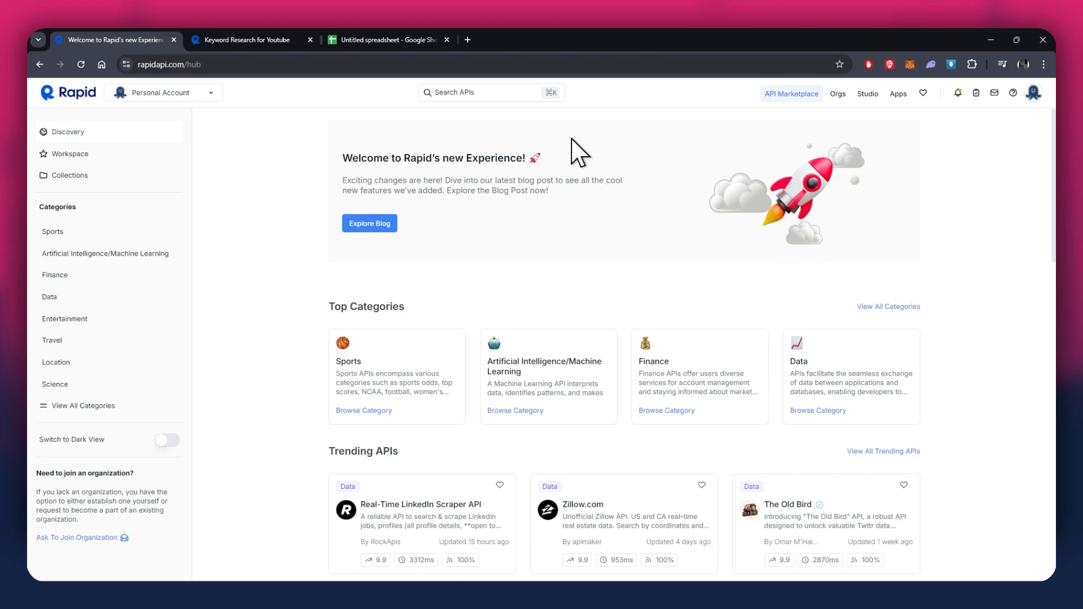
Search the API marketplace for "keywords" and browse the matching APIs.
left_click(478, 93)
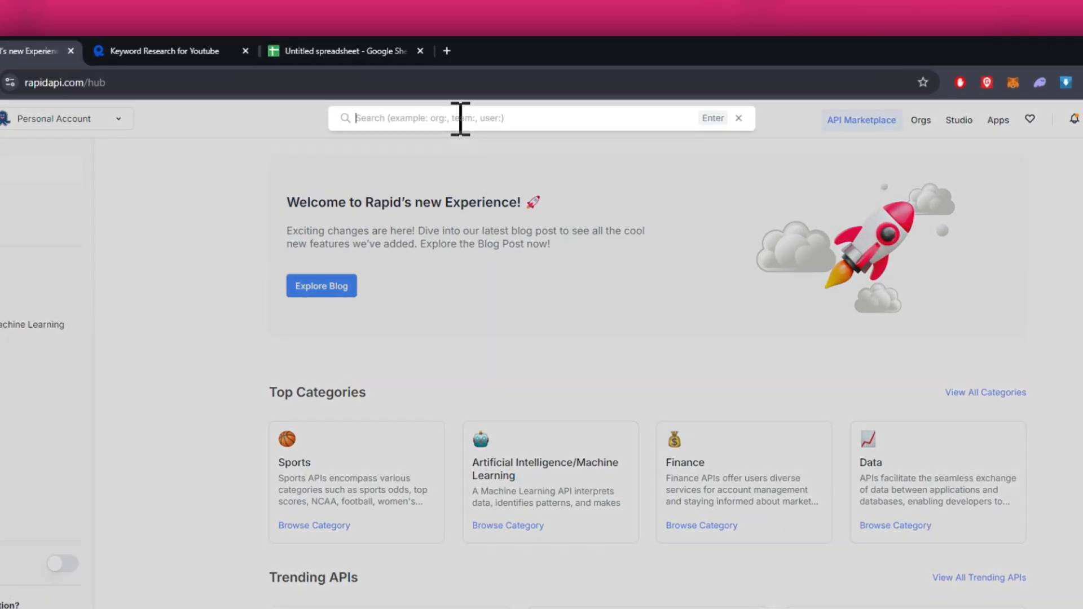
type("keywords")
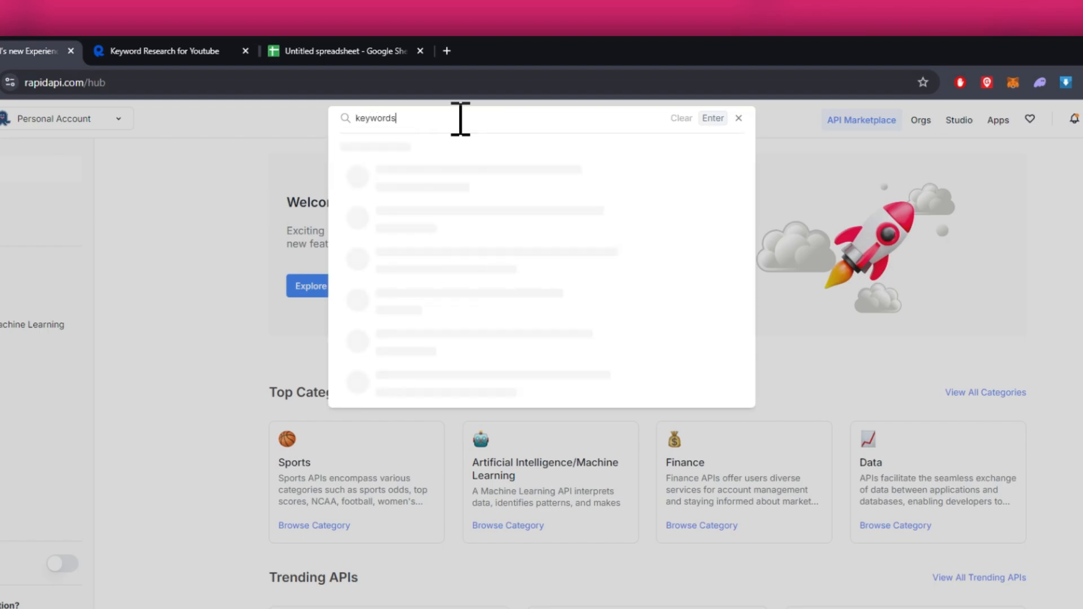
key("Return")
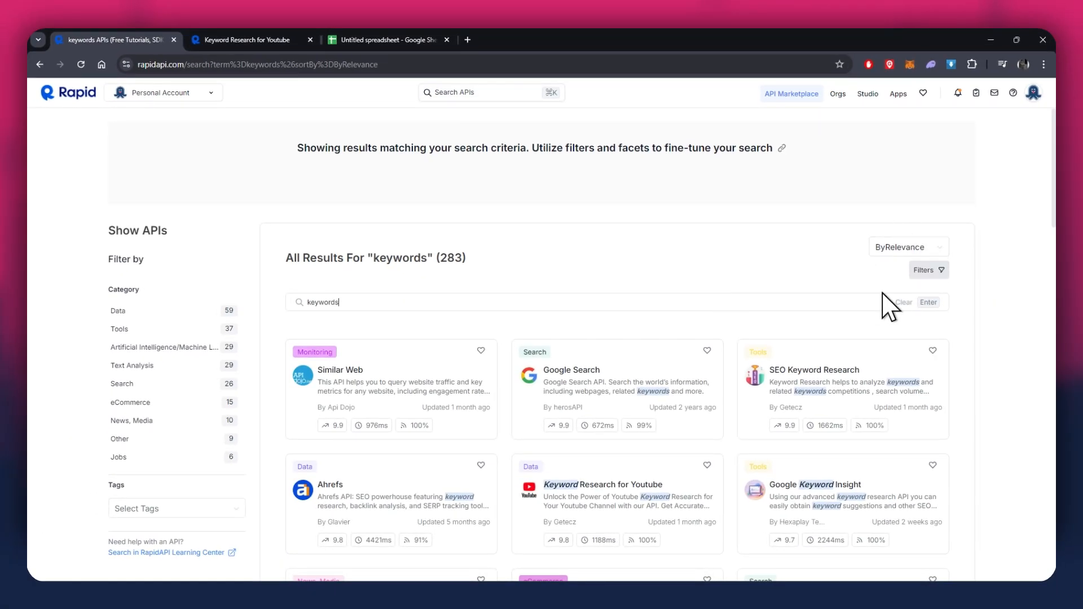
scroll(966, 299, "down", 3)
scroll(966, 299, "down", 8)
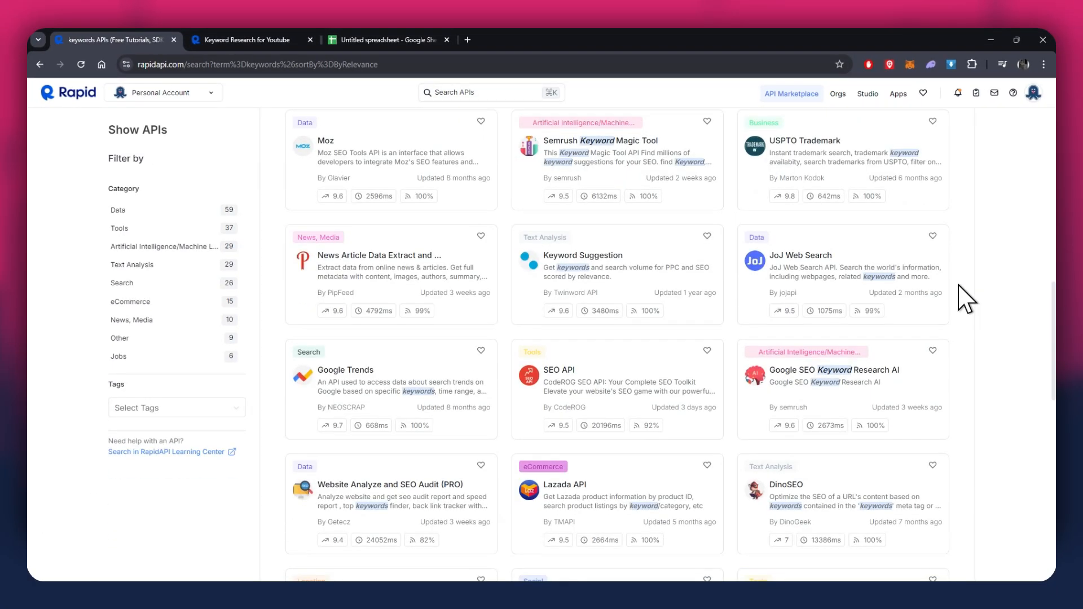
scroll(966, 299, "down", 3)
scroll(967, 300, "up", 3)
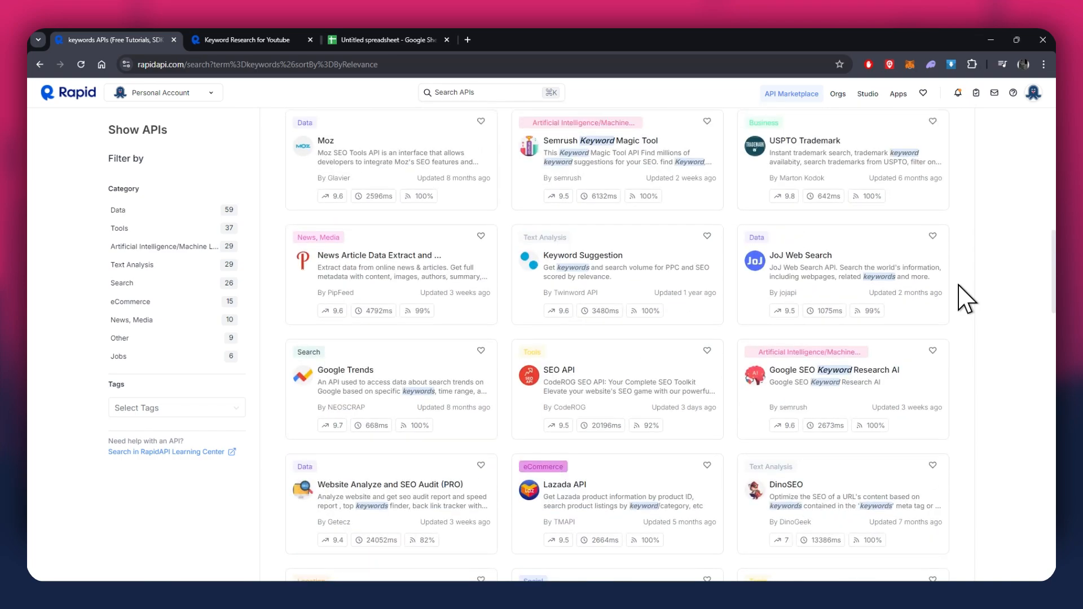
scroll(966, 299, "up", 5)
scroll(966, 299, "up", 4)
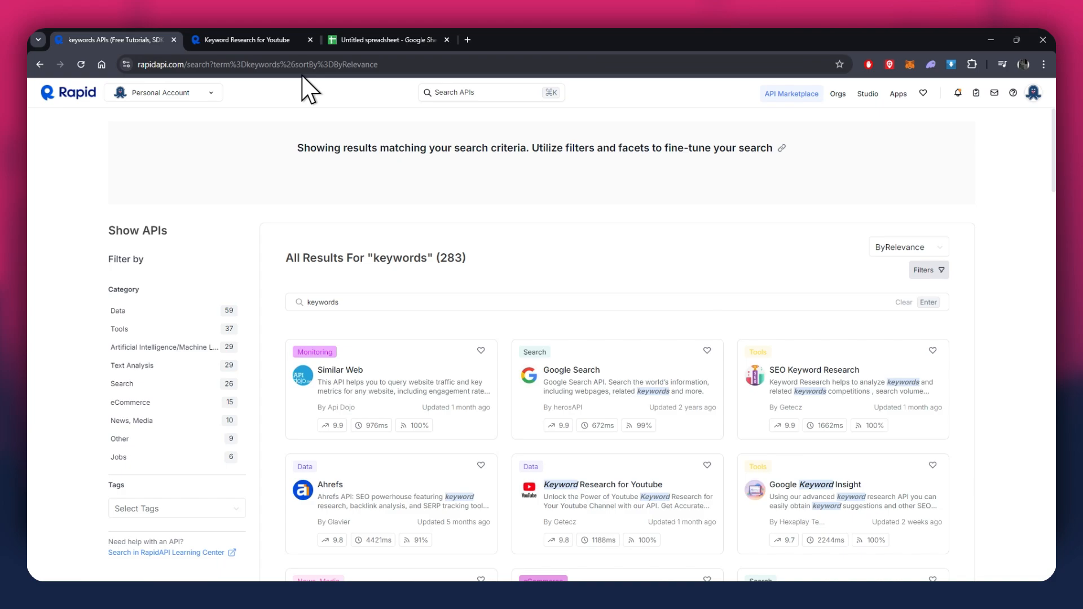
Open the subscription plans of the Keyword Research for Youtube API and review the paid tiers.
left_click(277, 45)
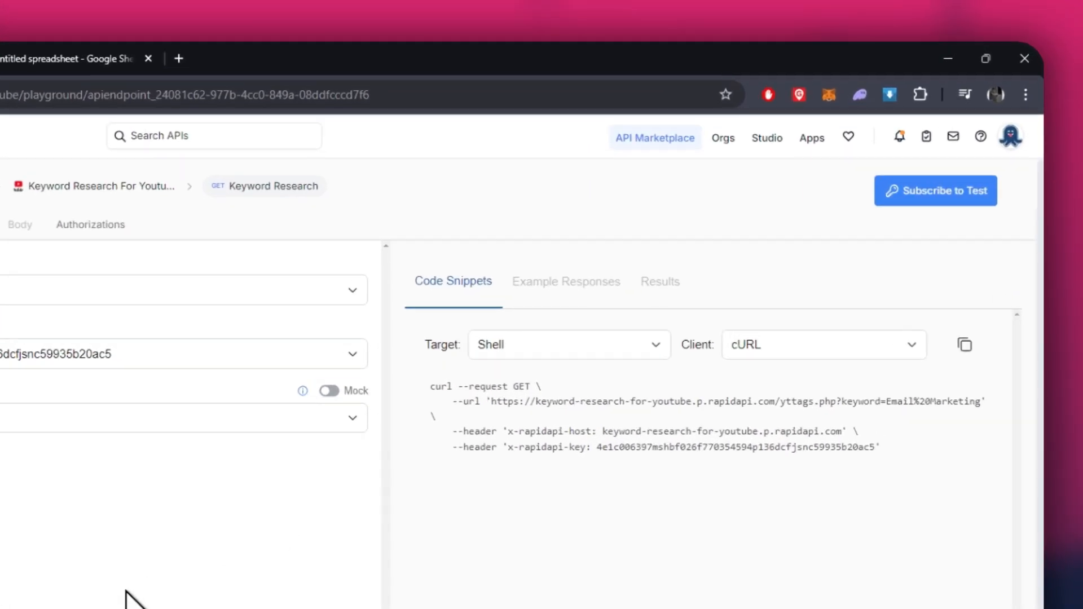
left_click(915, 195)
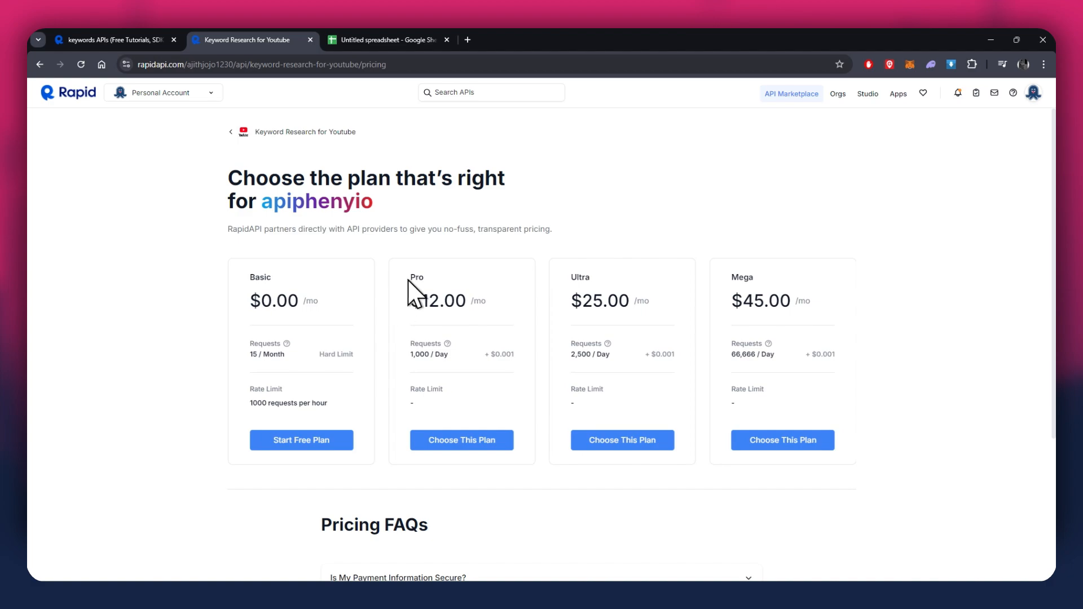
left_click_drag(407, 277, 479, 279)
left_click_drag(585, 279, 632, 279)
left_click(827, 280)
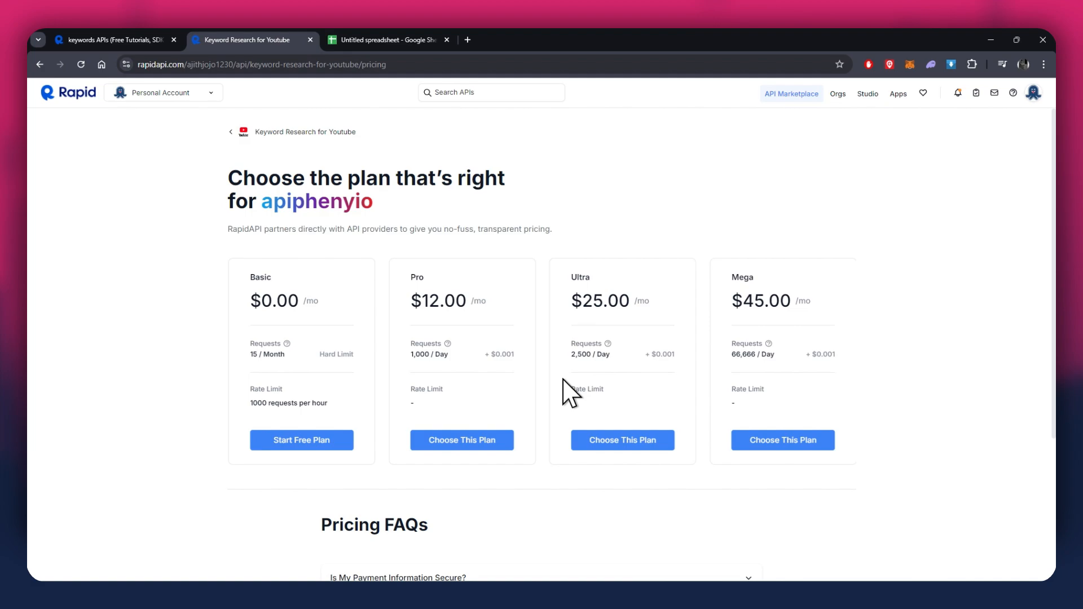
Subscribe to the free Basic plan of Keyword Research for Youtube and get started with the API.
left_click(302, 444)
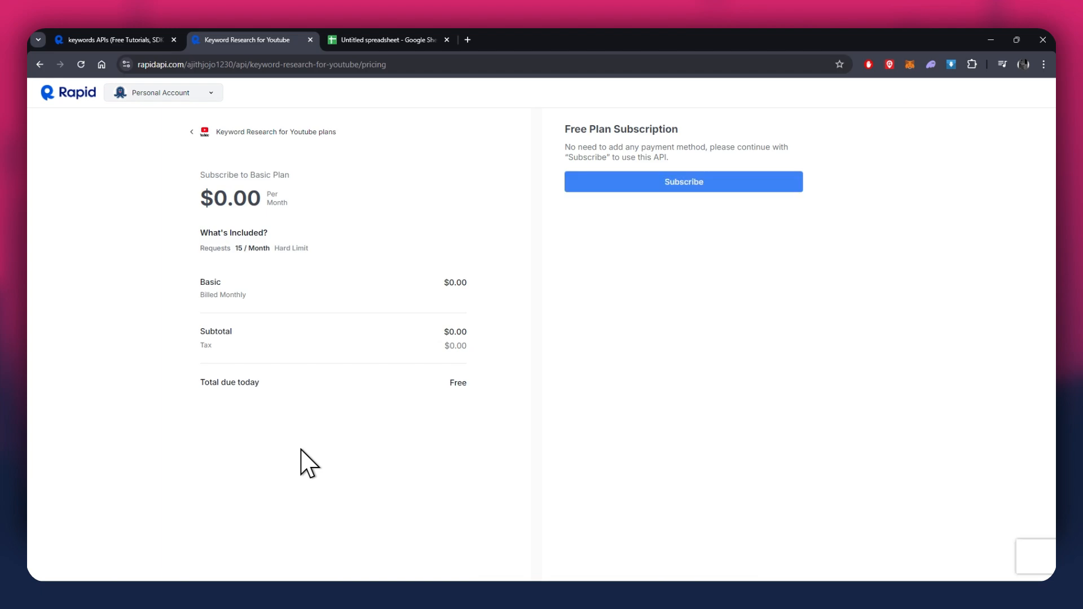
left_click(755, 176)
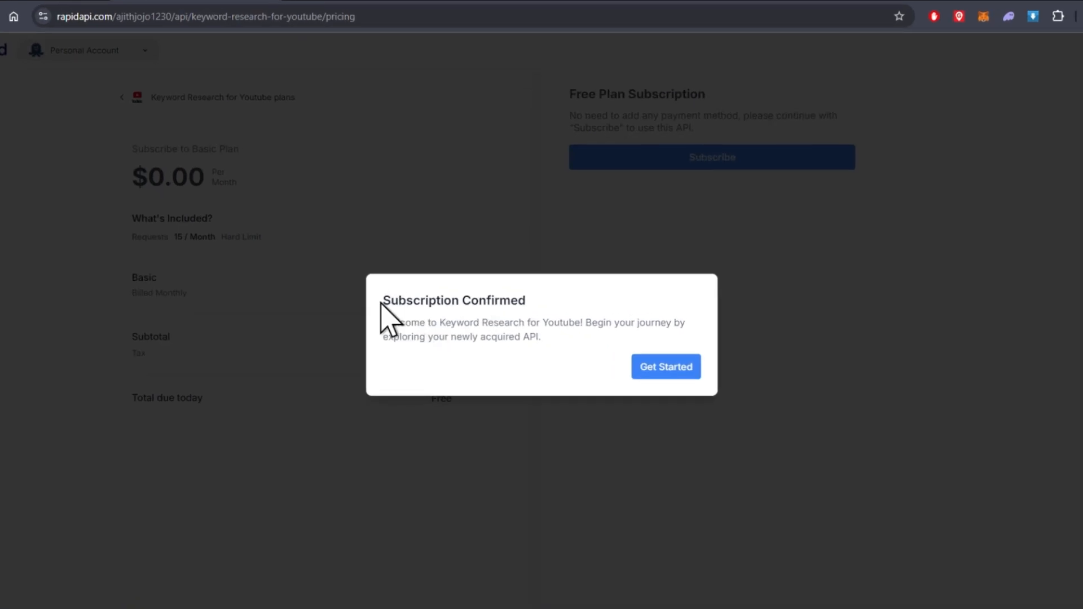
left_click_drag(381, 304, 588, 314)
left_click(587, 314)
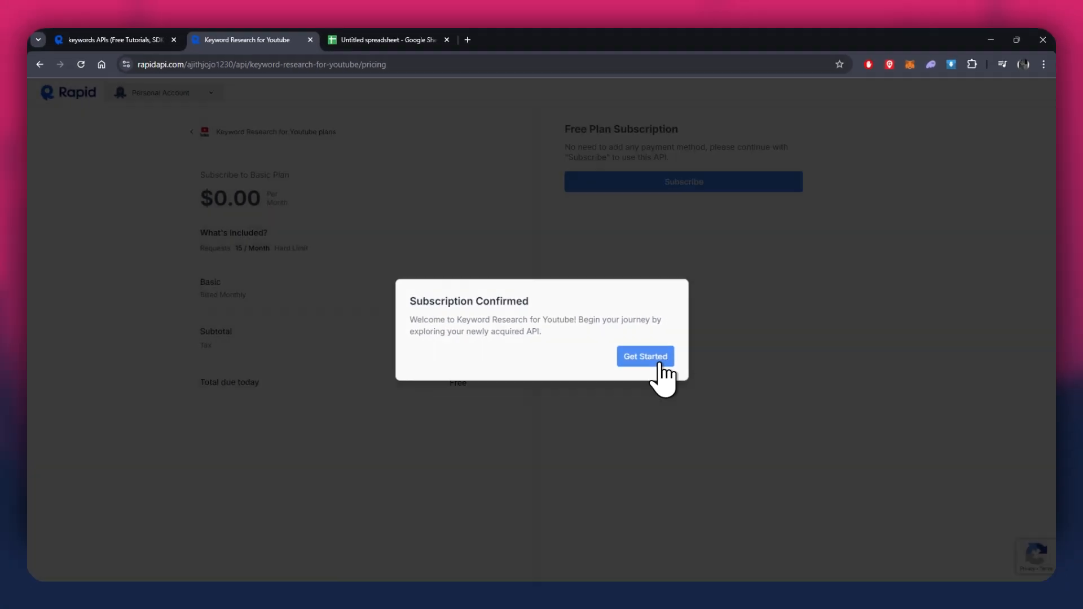
left_click(659, 364)
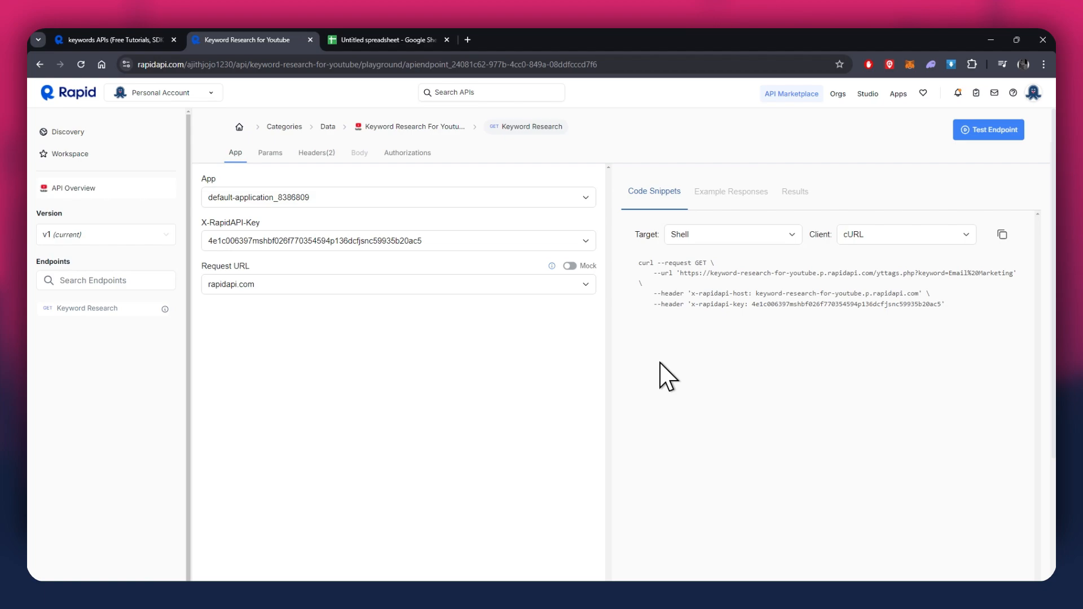
Review the Keyword Research endpoint and set its code snippet target to Shell.
left_click_drag(30, 264, 74, 263)
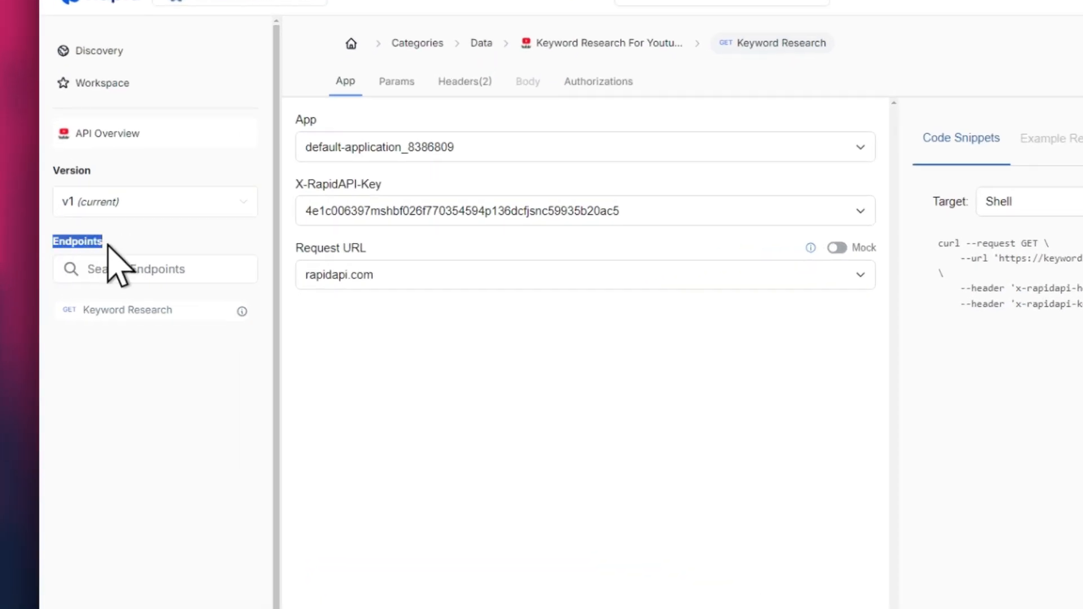
left_click(117, 243)
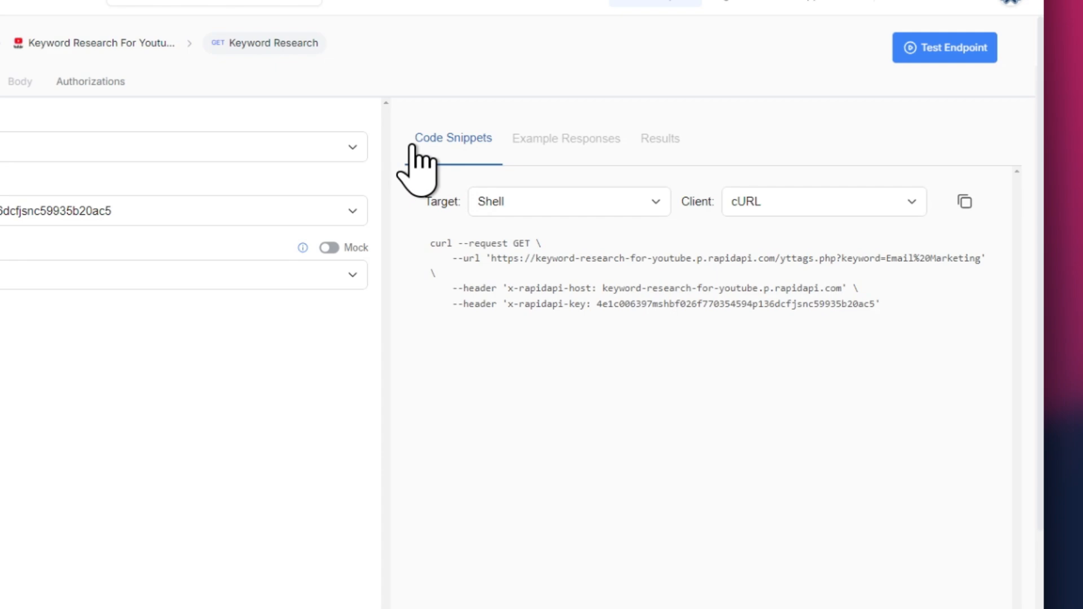
left_click(550, 206)
left_click(525, 345)
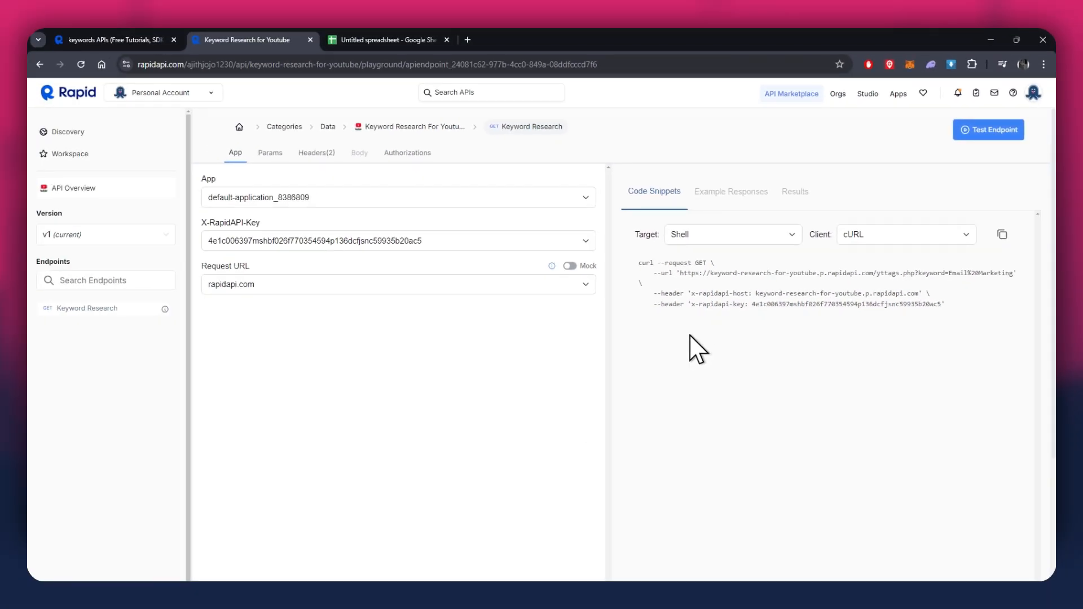
Switch to Google Sheets and look up the Apipheny - API connector add-on in the Workspace Marketplace, closing the marketplace after viewing its listing.
left_click(374, 39)
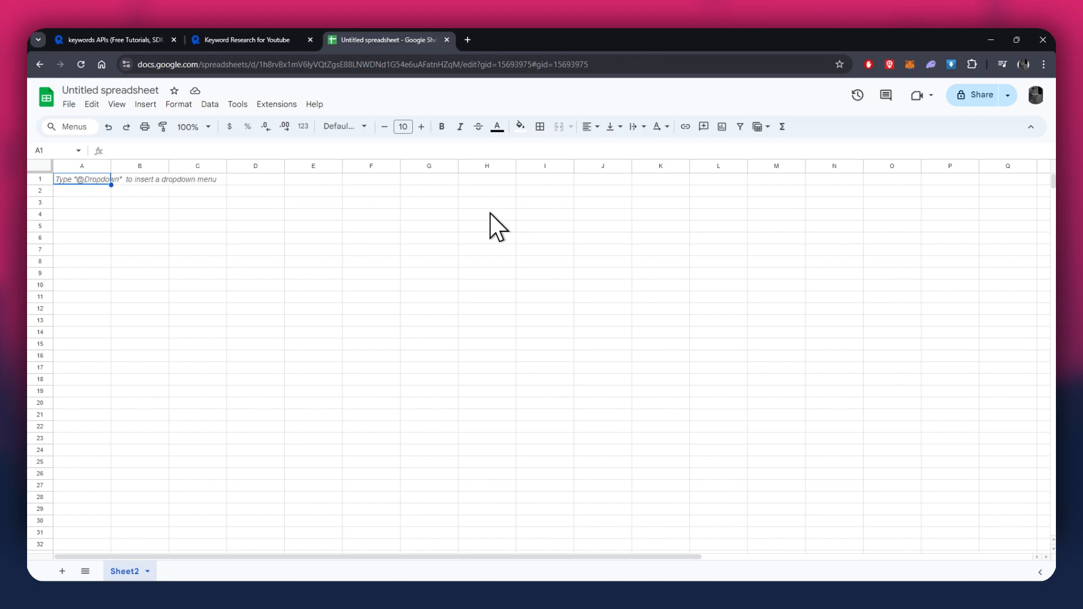
left_click(241, 40)
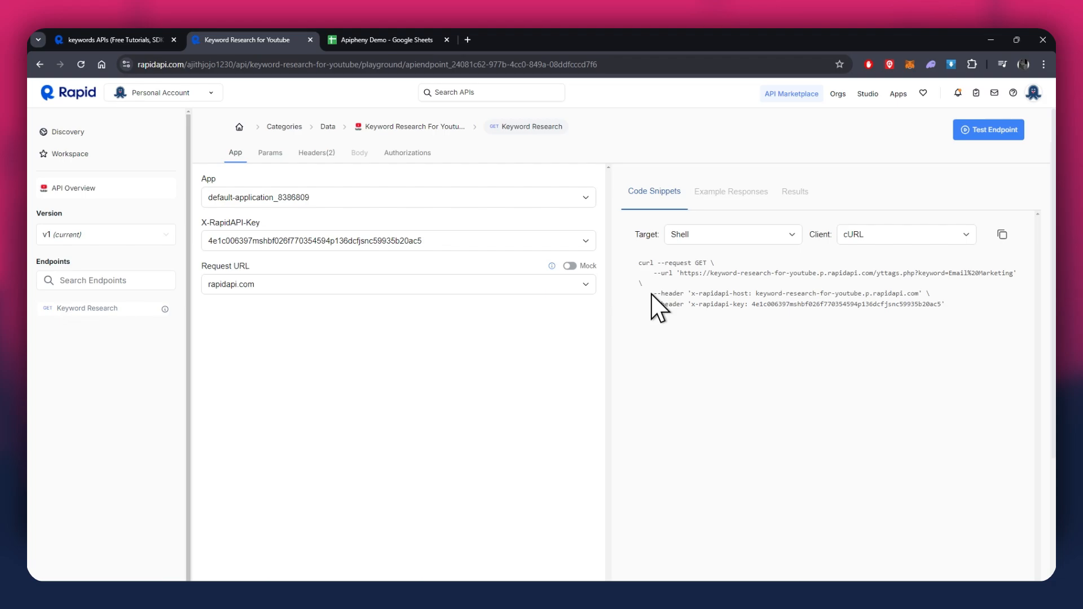
left_click(384, 41)
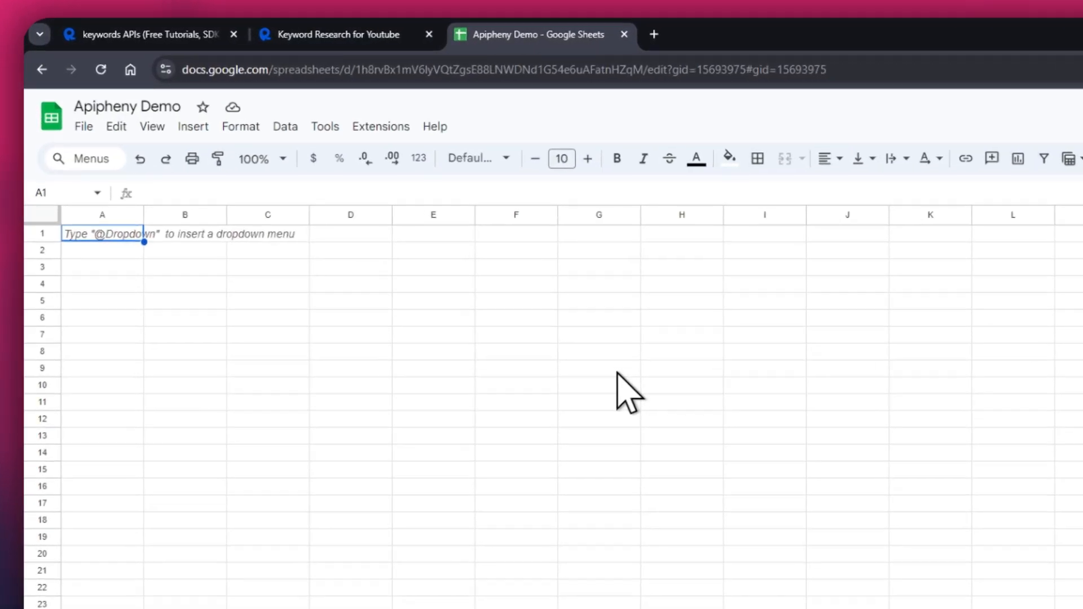
left_click(384, 125)
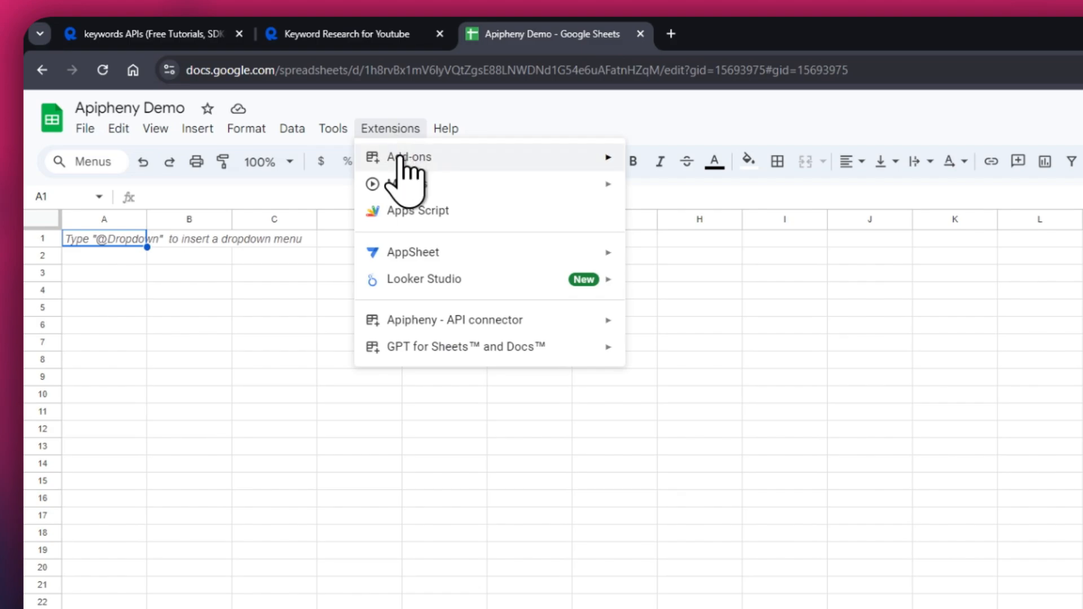
mouse_move(402, 161)
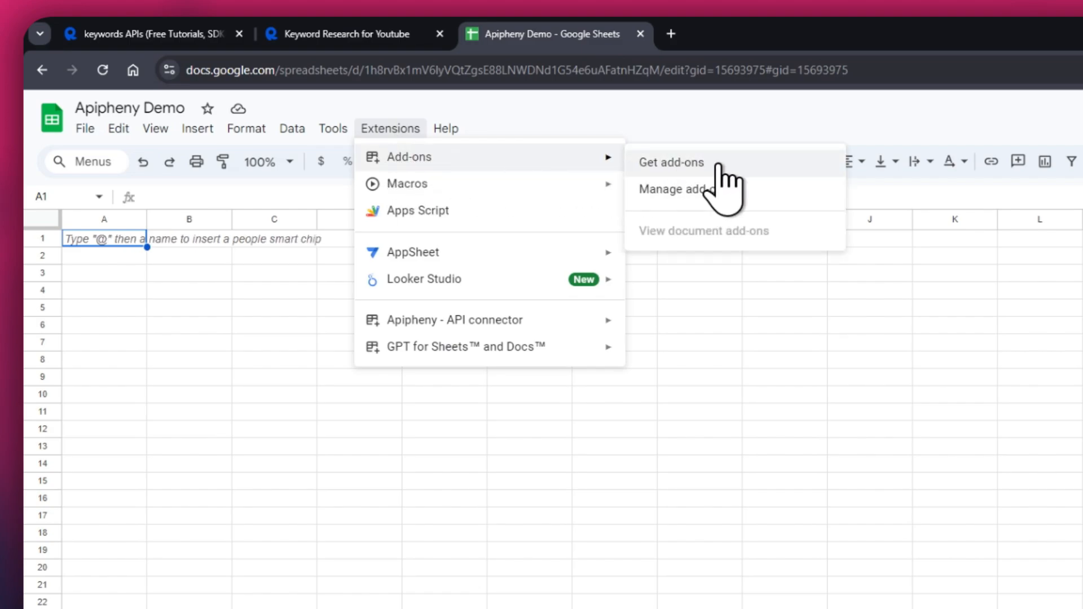
left_click(717, 166)
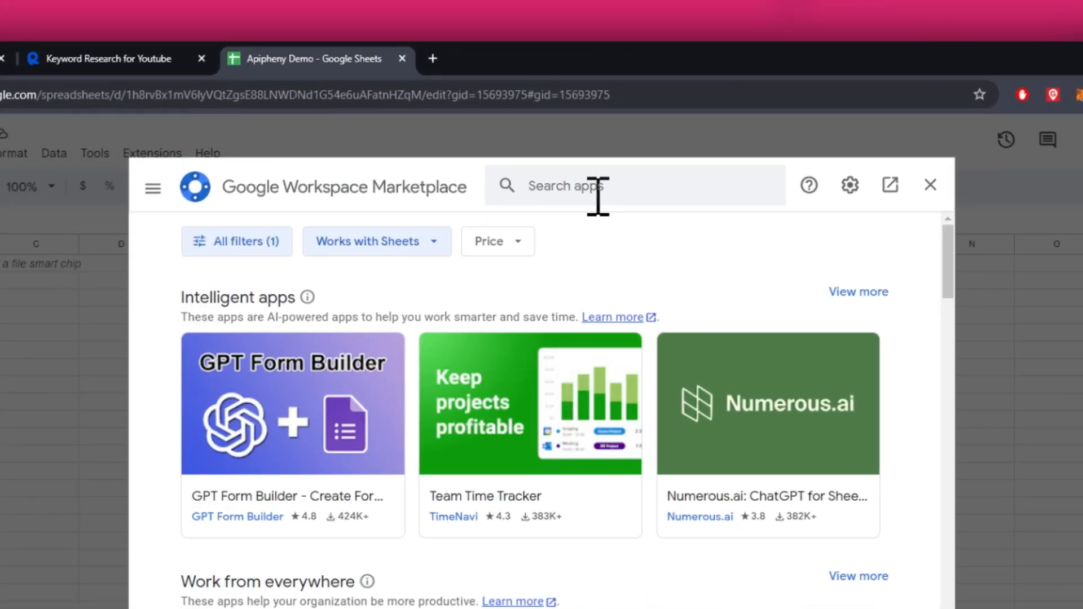
left_click(583, 127)
type("apipheny")
key("Return")
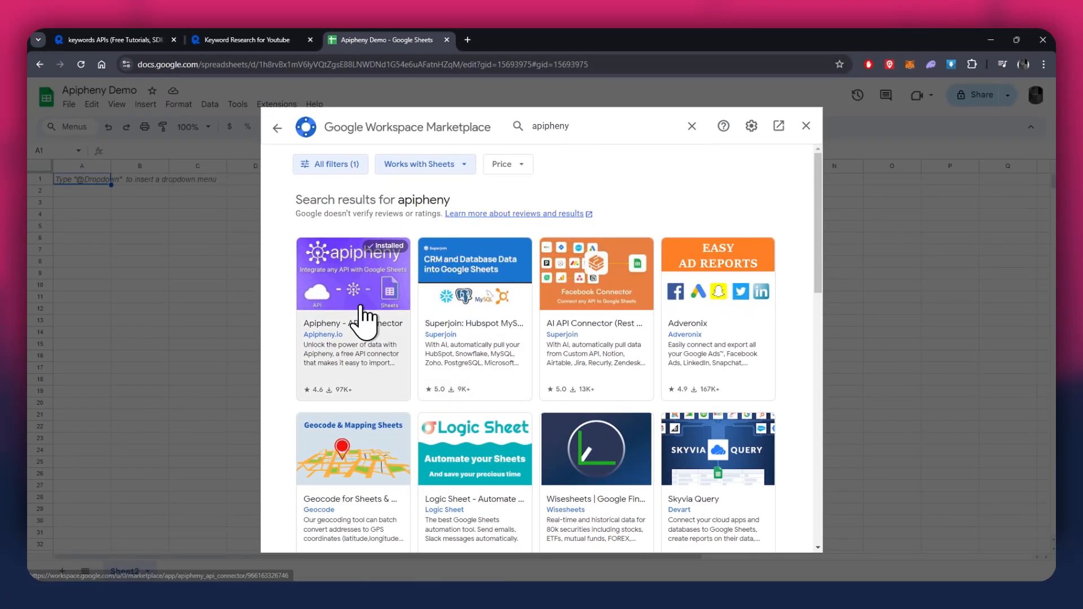
left_click(365, 318)
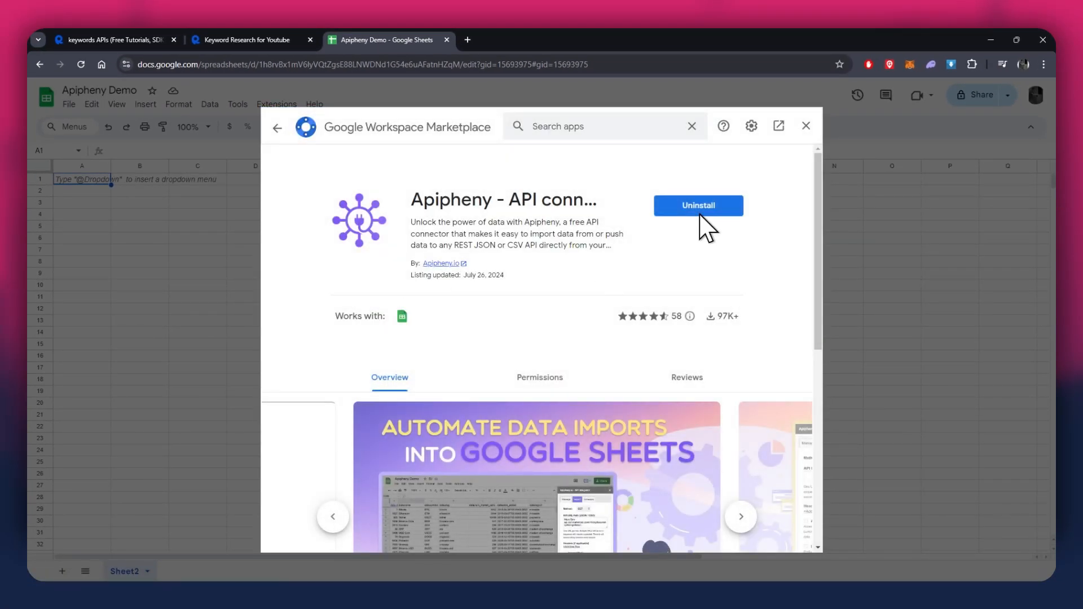
left_click(806, 125)
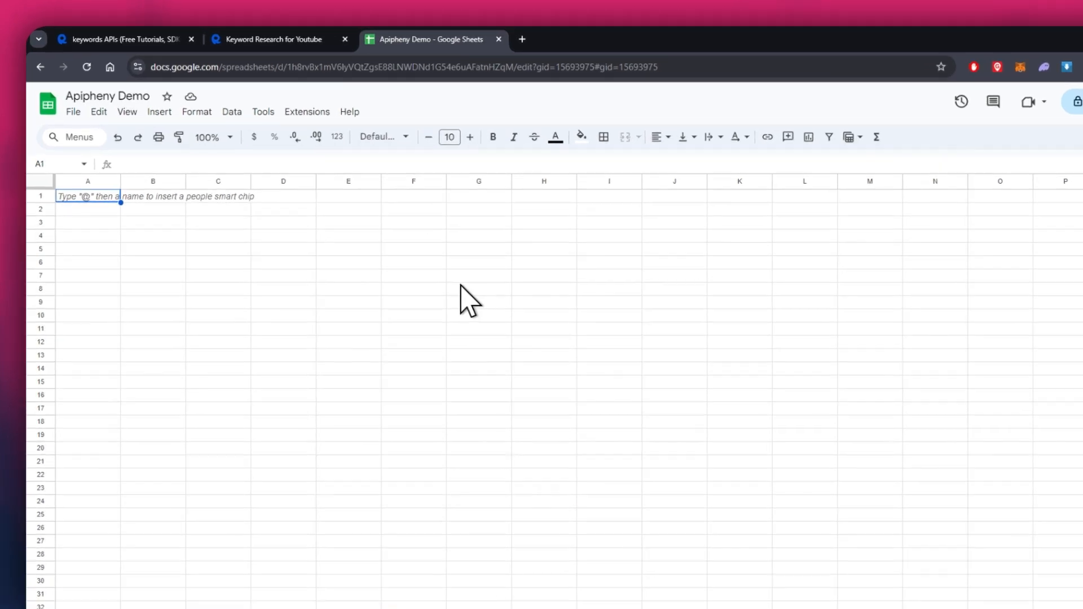
Open the Apipheny add-on's API import form in the spreadsheet.
left_click(302, 115)
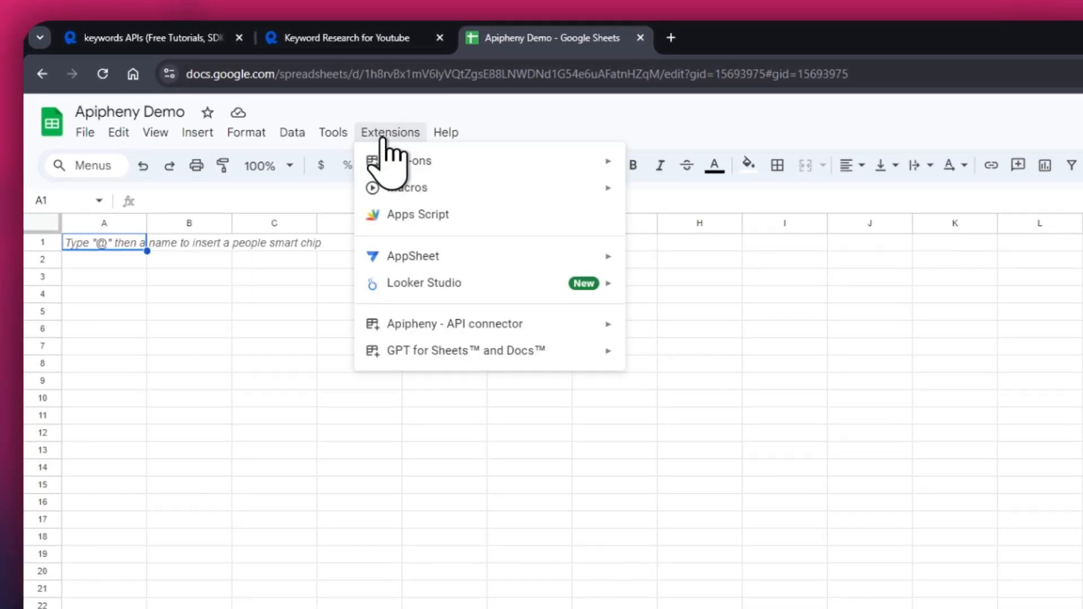
mouse_move(576, 322)
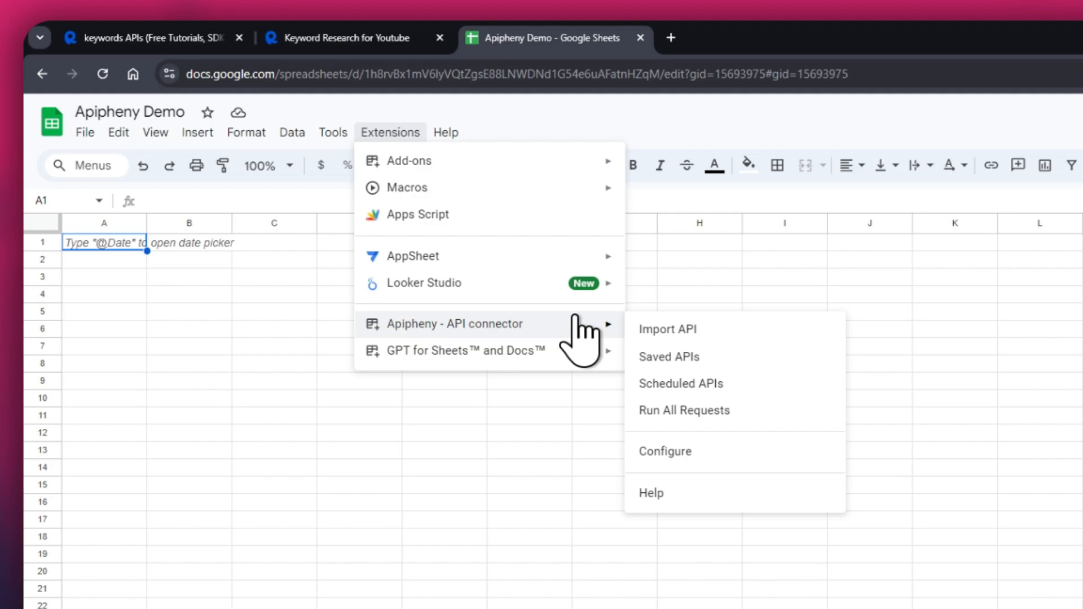
left_click(761, 337)
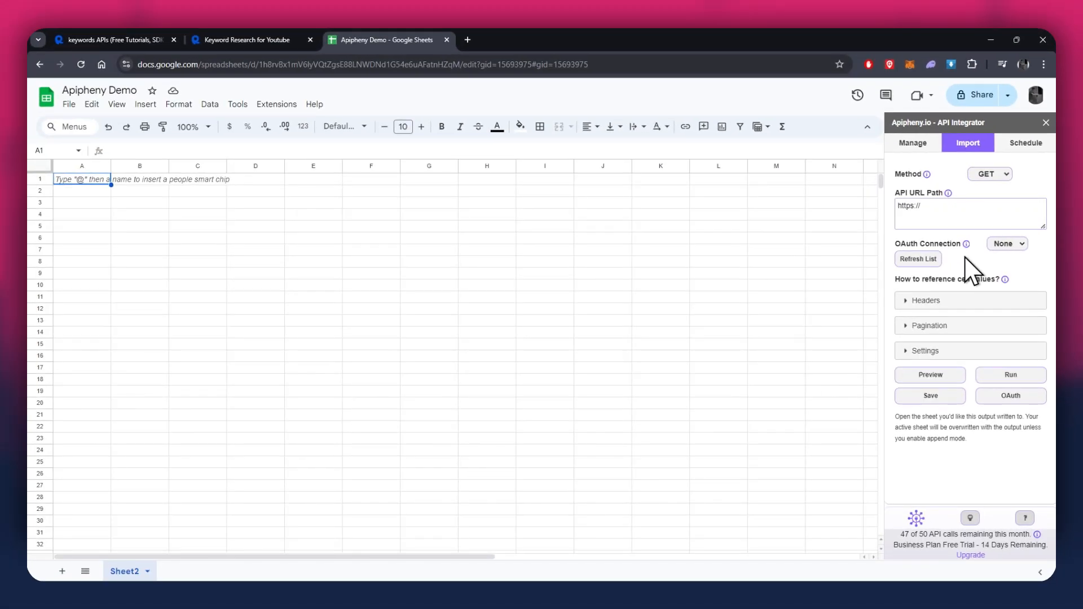
Copy the request URL from the RapidAPI cURL snippet and paste it as the API URL path in Apipheny.
left_click(266, 39)
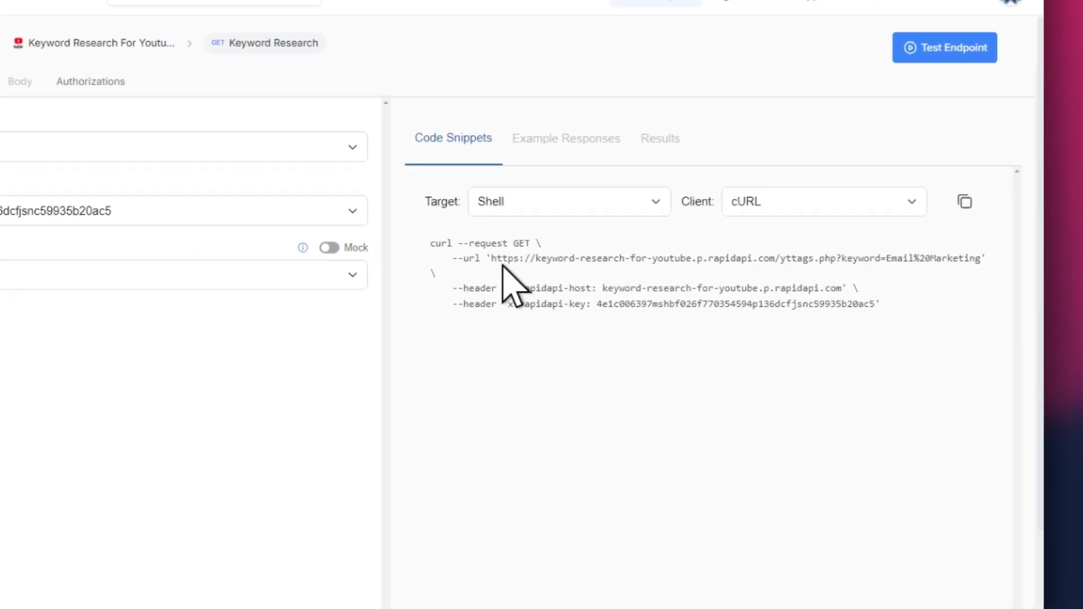
left_click_drag(491, 258, 968, 261)
right_click(968, 261)
left_click(881, 282)
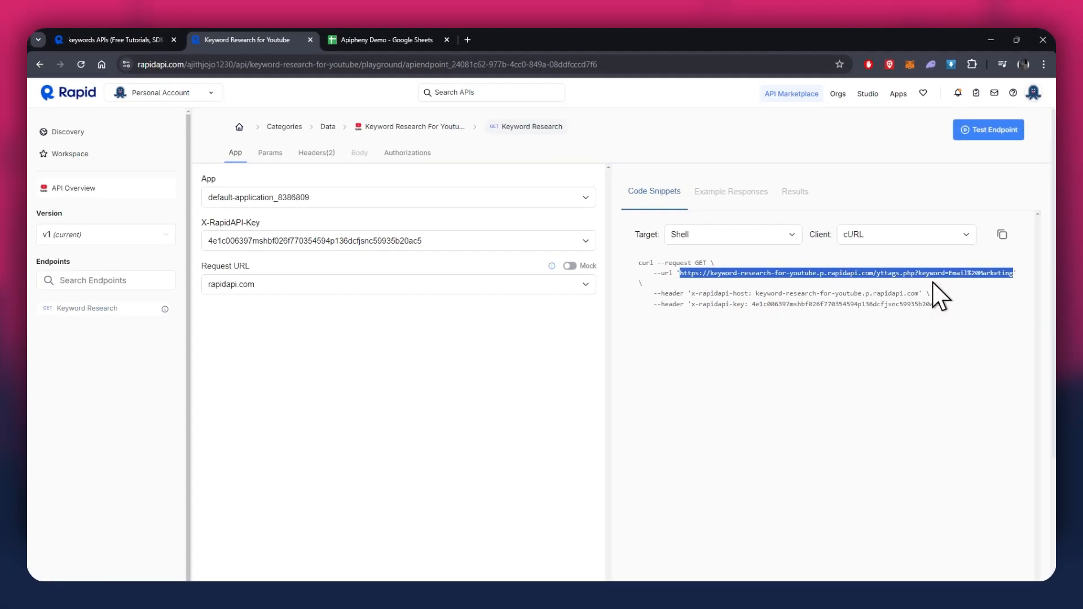
left_click(421, 39)
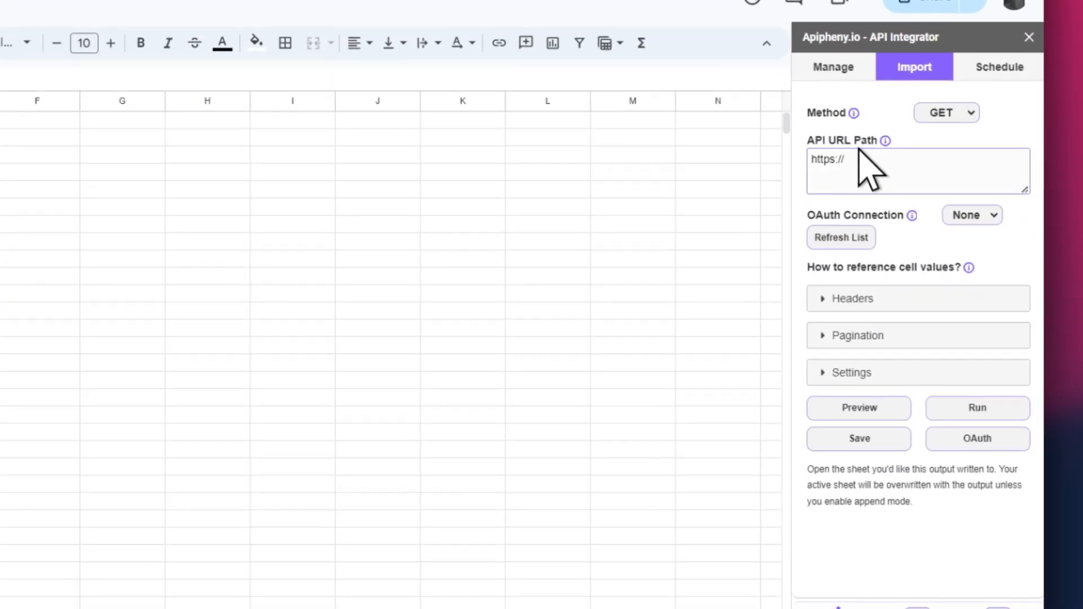
triple_click(939, 193)
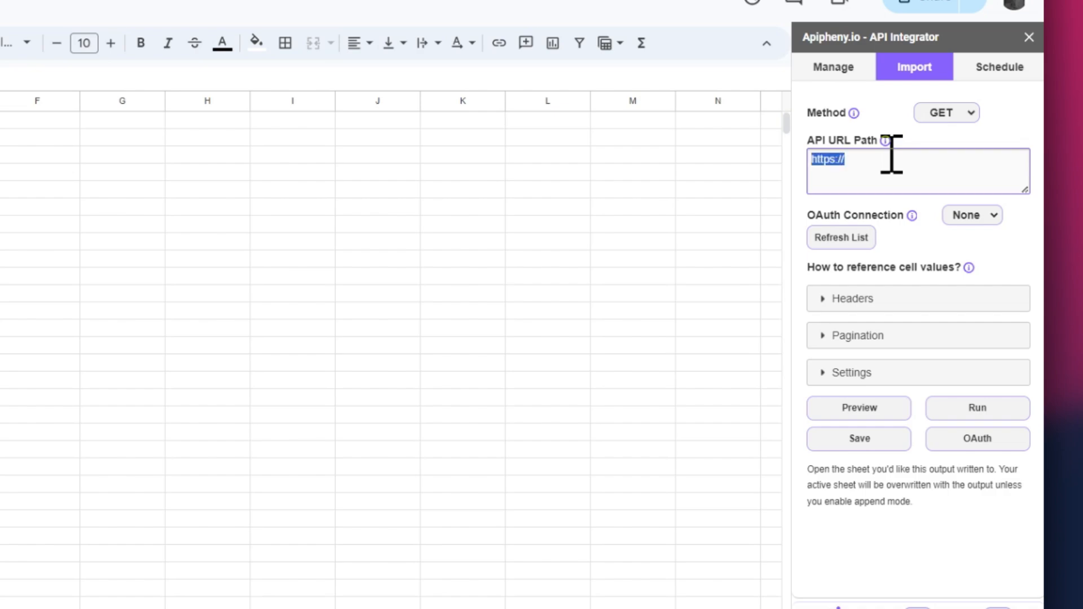
right_click(939, 193)
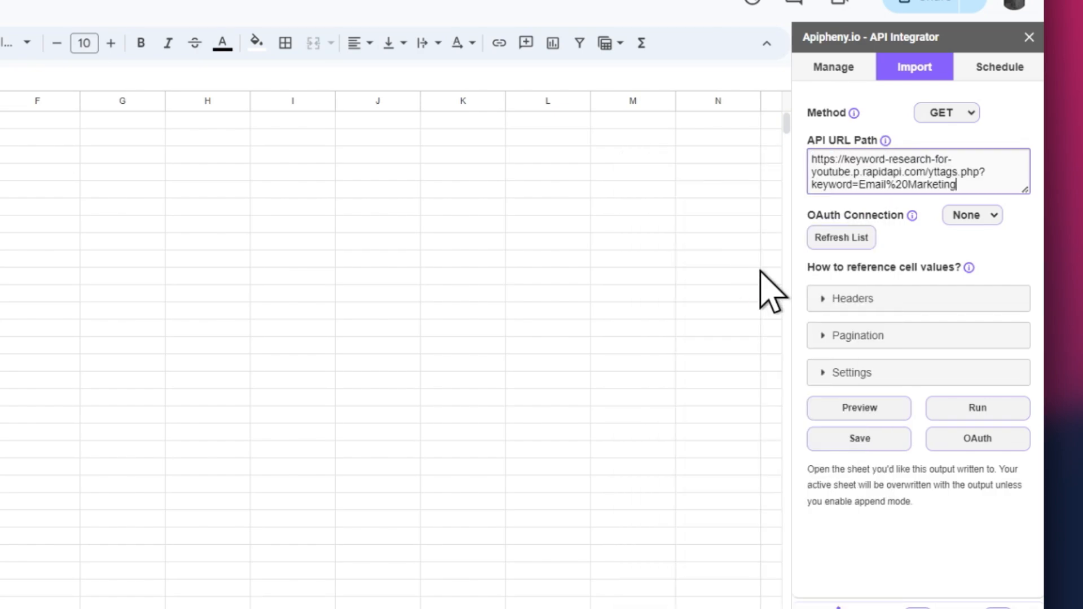
Add two empty header rows to the Apipheny import request.
left_click(842, 296)
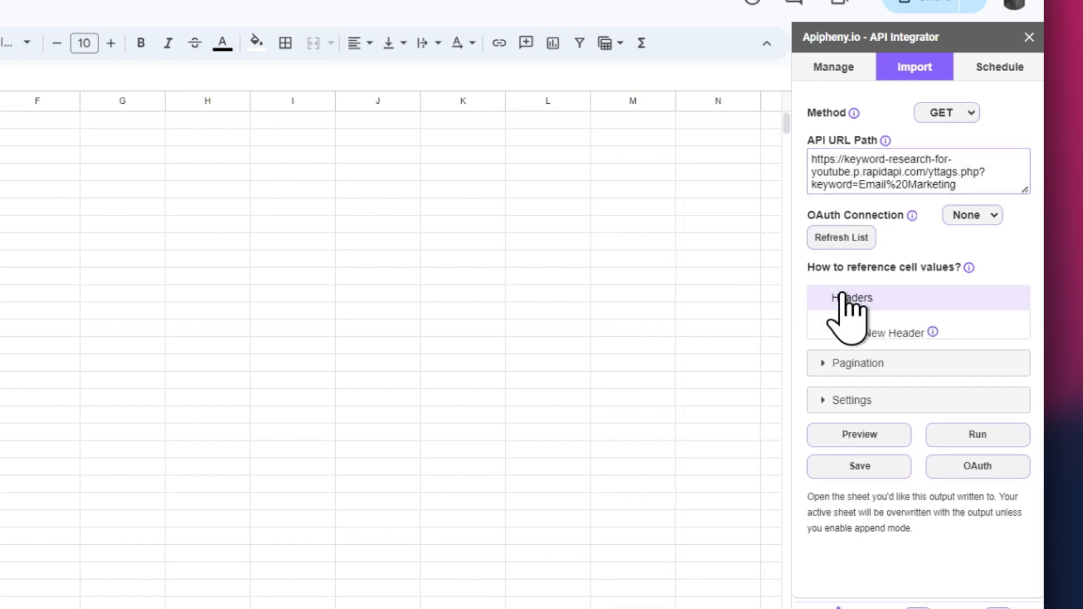
left_click(841, 340)
left_click(841, 367)
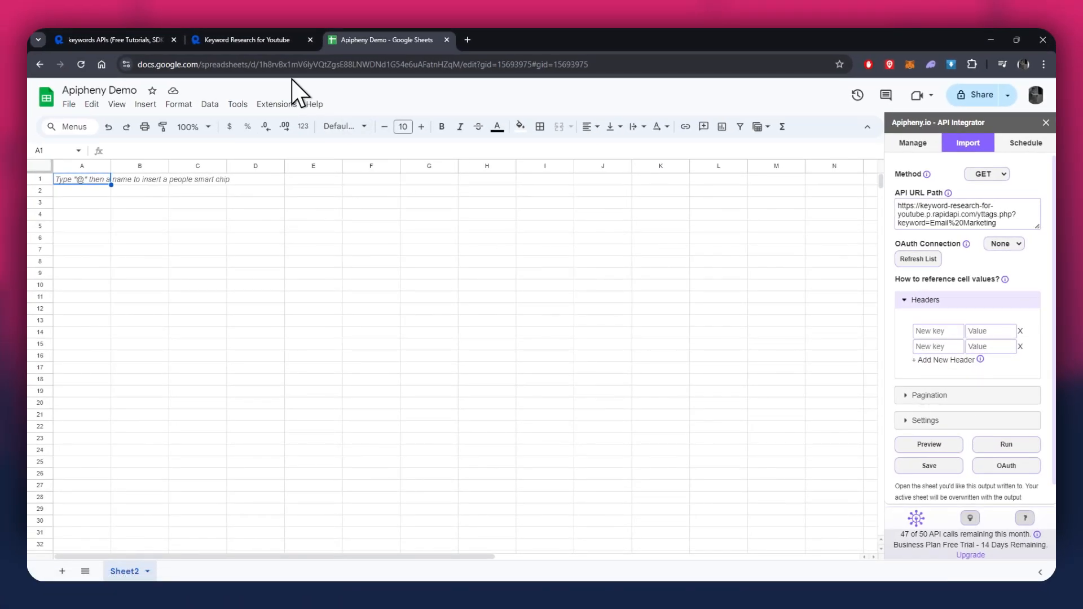
Copy the header name x-rapidapi-host from the RapidAPI cURL snippet and paste it as the first header key in Apipheny.
left_click(265, 39)
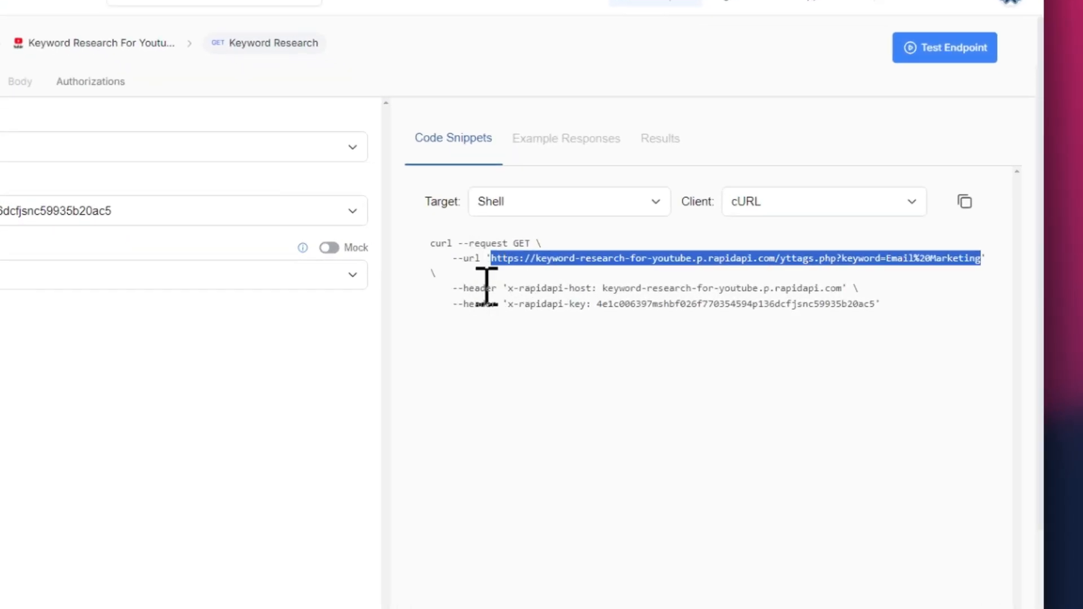
left_click_drag(509, 288, 574, 292)
key("ctrl+c")
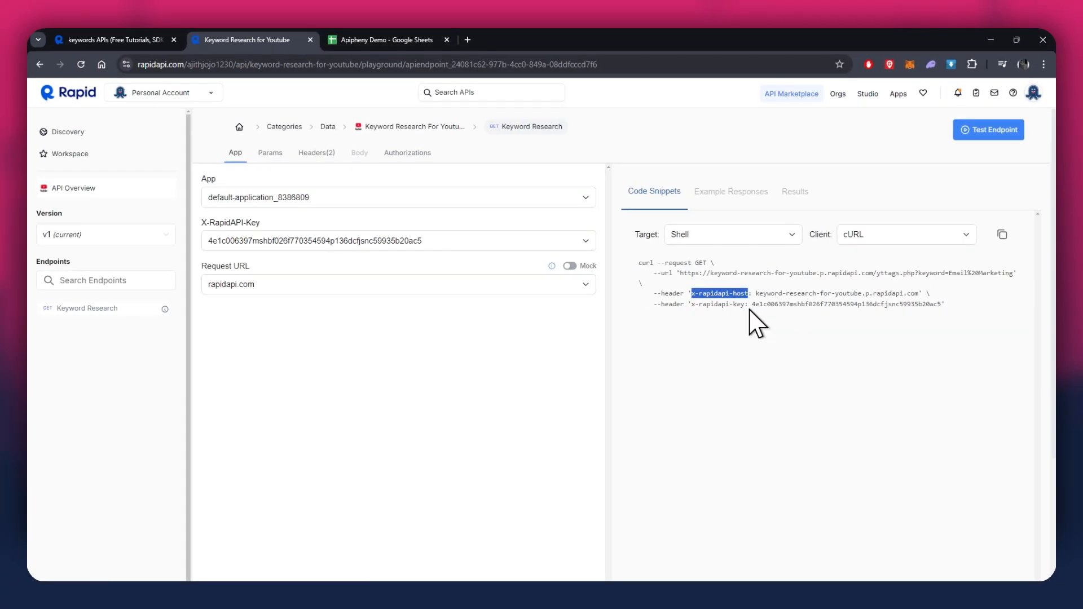
left_click(419, 42)
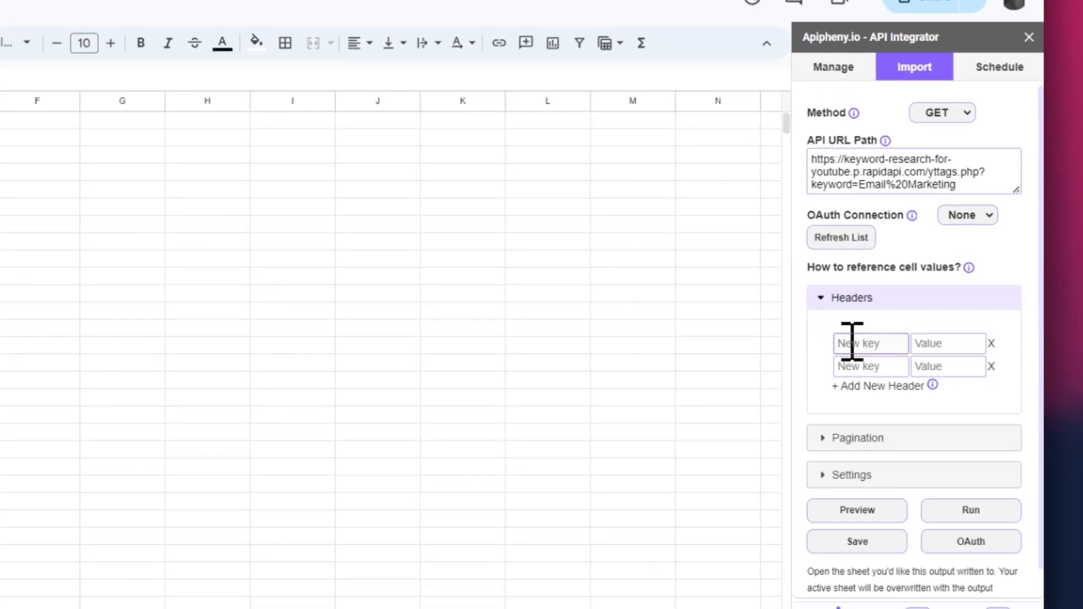
right_click(853, 343)
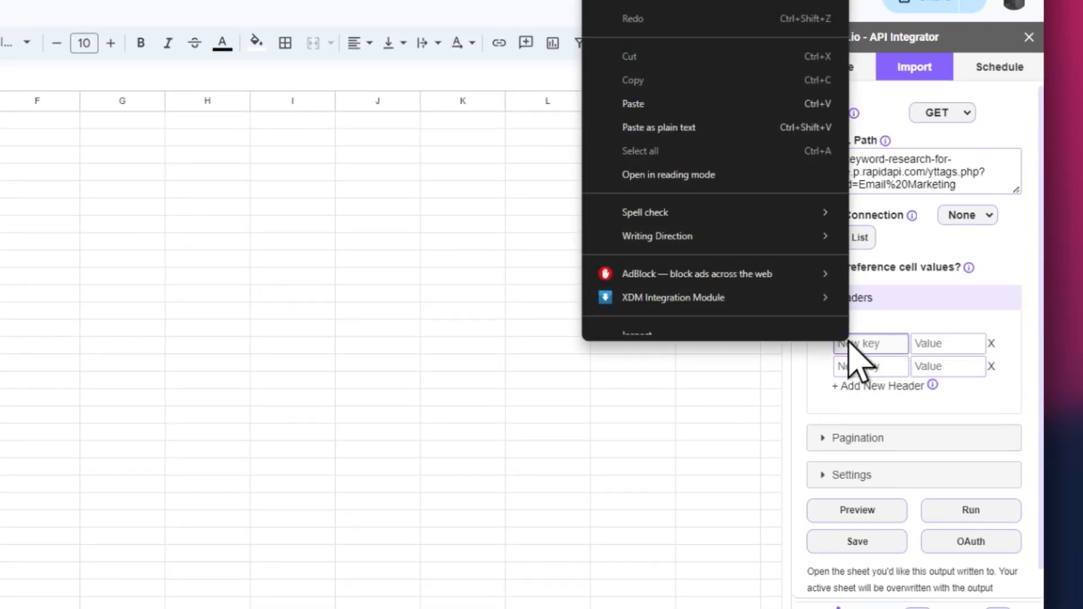
left_click(643, 111)
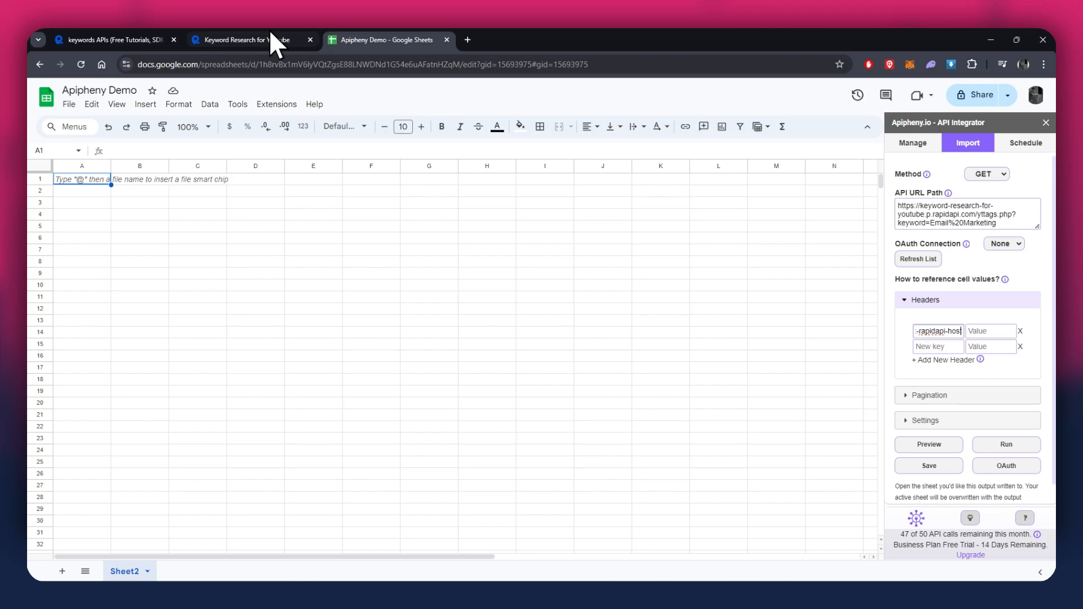
Copy the host value keyword-research-for-youtube.p.rapidapi.com from the RapidAPI snippet and paste it as the first header's value in Apipheny.
left_click(253, 34)
left_click_drag(756, 293, 920, 293)
right_click(919, 294)
left_click(853, 310)
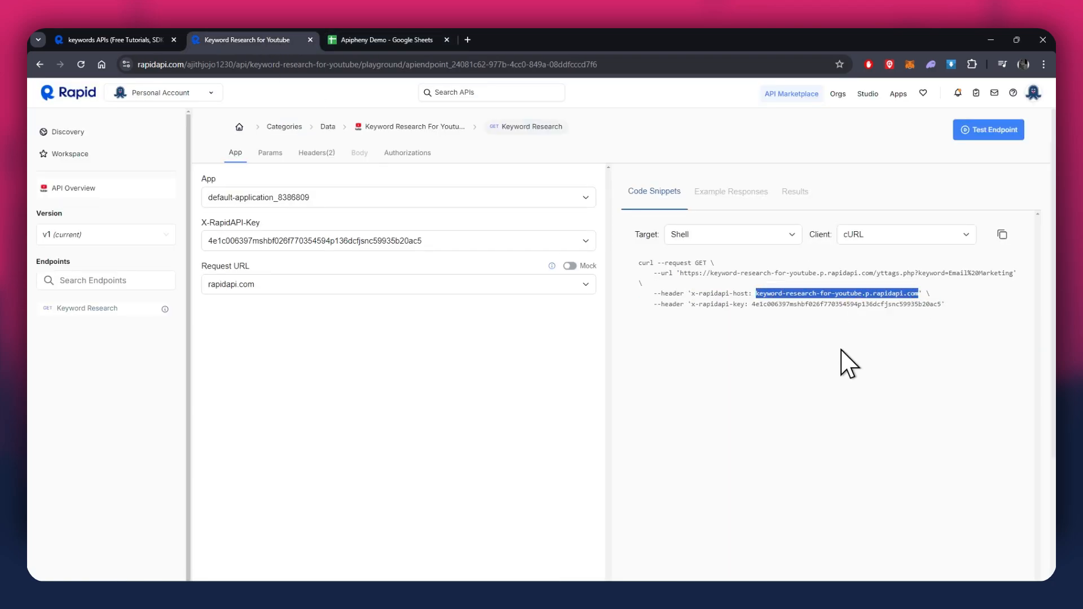
left_click(387, 40)
right_click(973, 331)
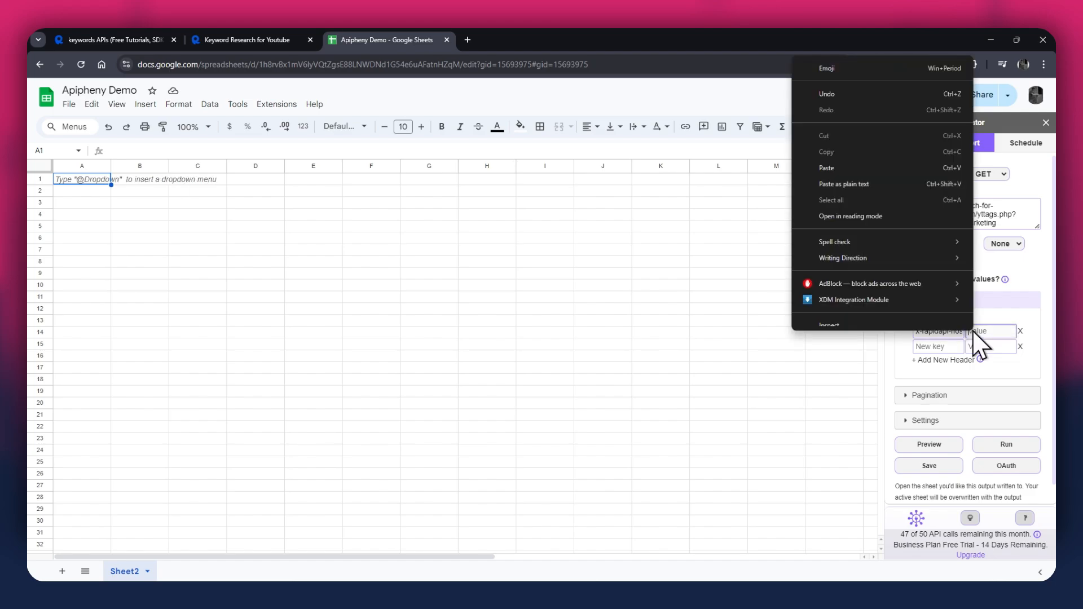
left_click(852, 187)
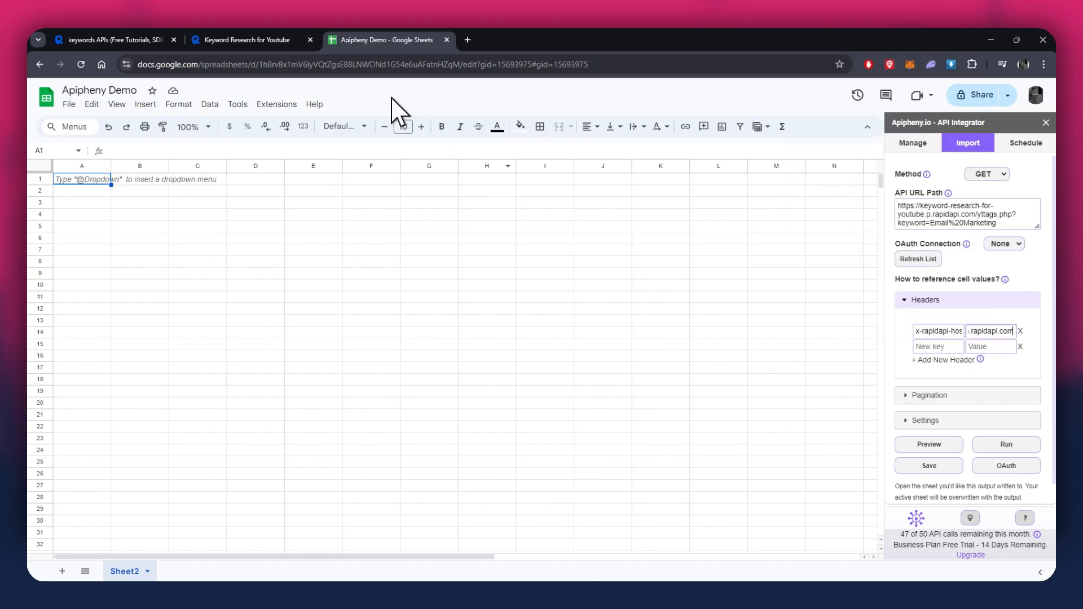
Copy the header name x-rapidapi-key from the RapidAPI snippet and paste it as the second header key in Apipheny.
left_click(260, 40)
left_click_drag(694, 304, 736, 306)
right_click(736, 306)
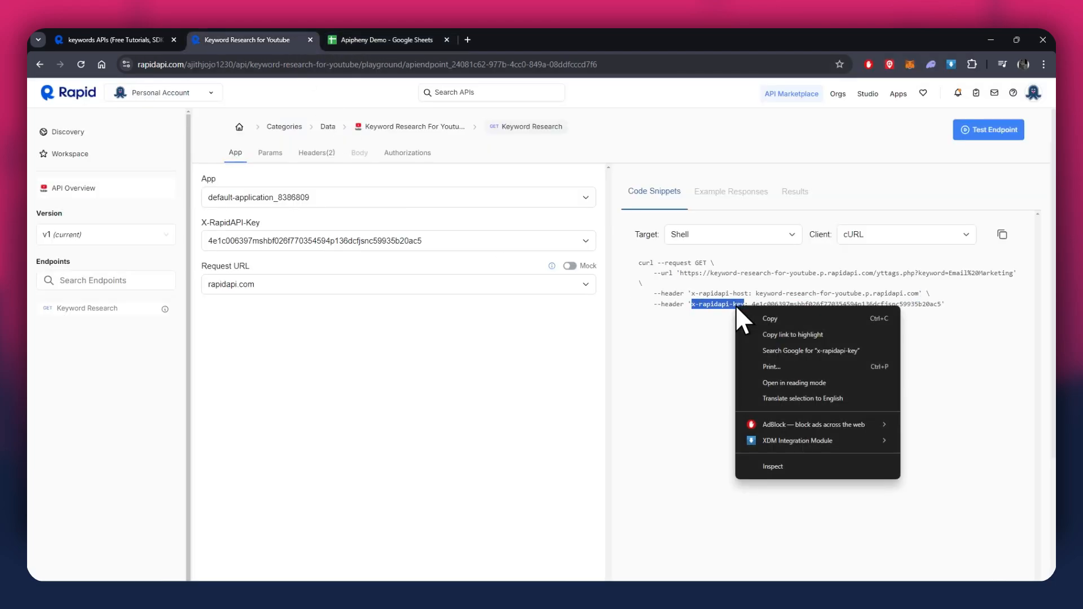
left_click(757, 316)
left_click(389, 40)
right_click(932, 349)
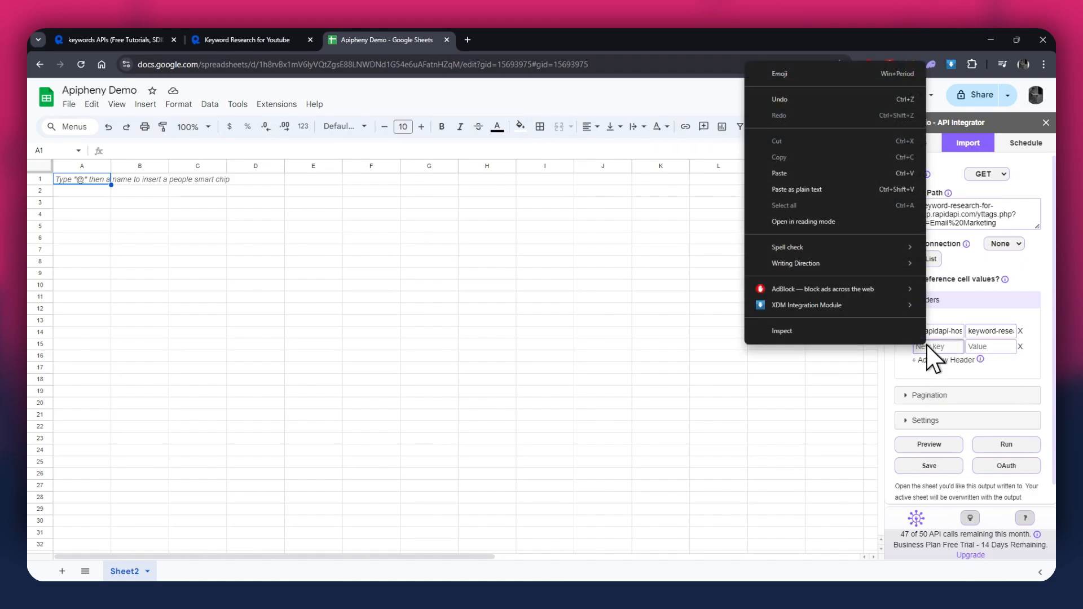
left_click(797, 176)
Copy the API key from the RapidAPI snippet and paste it as the x-rapidapi-key header's value in Apipheny.
left_click(290, 41)
double_click(778, 305)
right_click(778, 305)
left_click(519, 314)
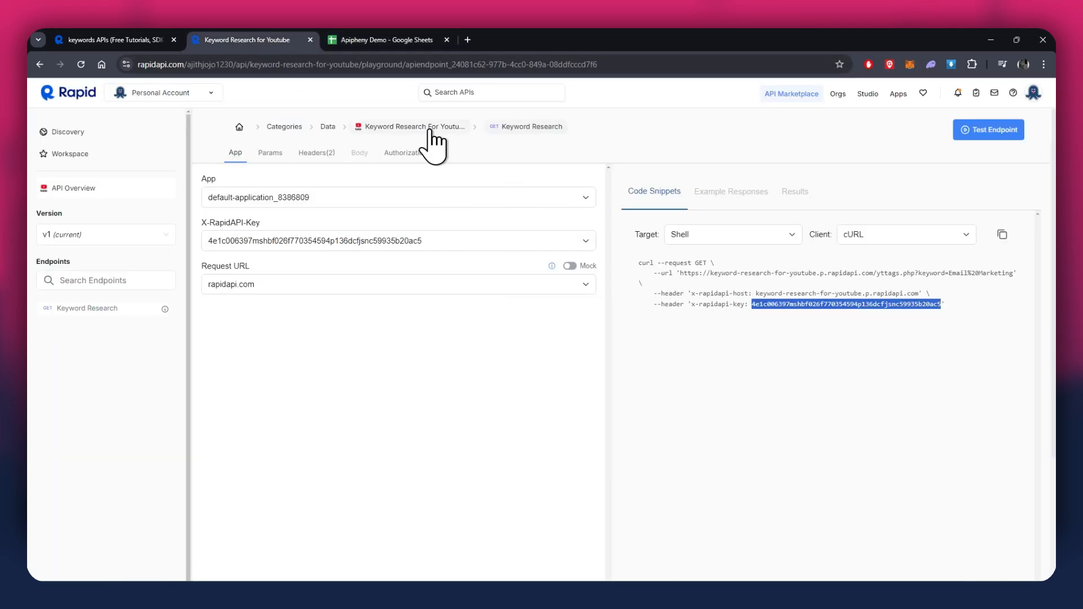
left_click(390, 39)
right_click(992, 350)
left_click(858, 179)
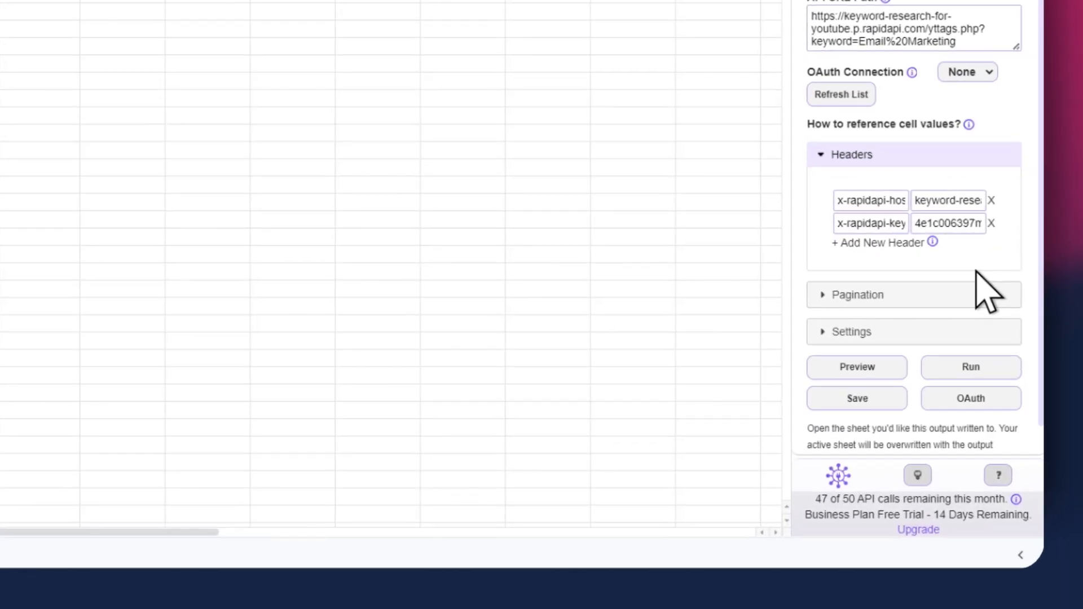
Run the Apipheny request for Email Marketing into the active sheet and look through the imported keyword columns.
left_click(987, 366)
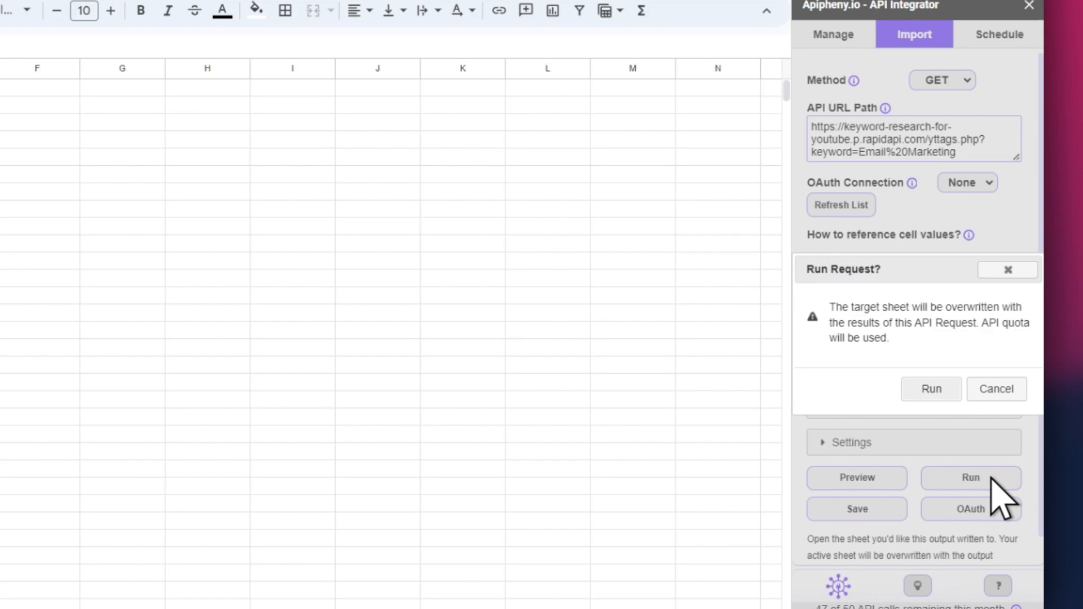
left_click(932, 391)
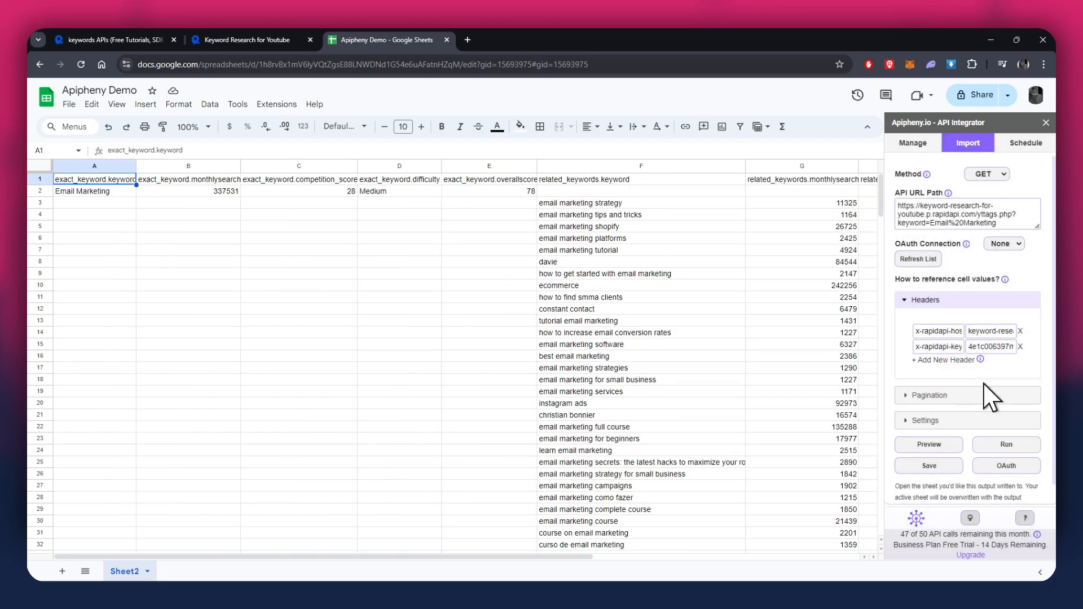
left_click_drag(407, 557, 529, 556)
left_click(408, 203)
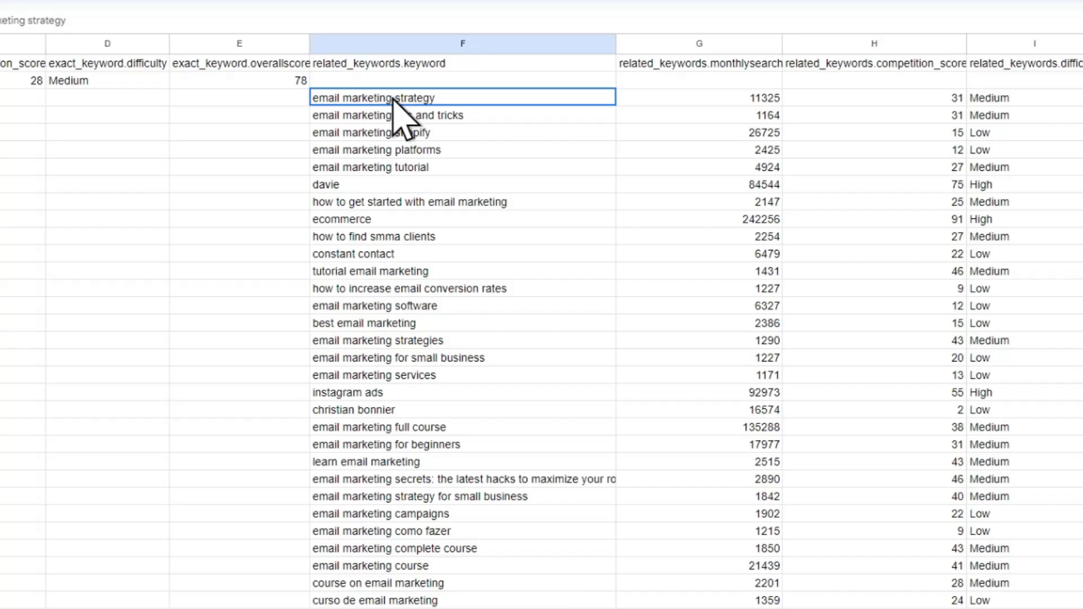
left_click_drag(394, 98, 424, 471)
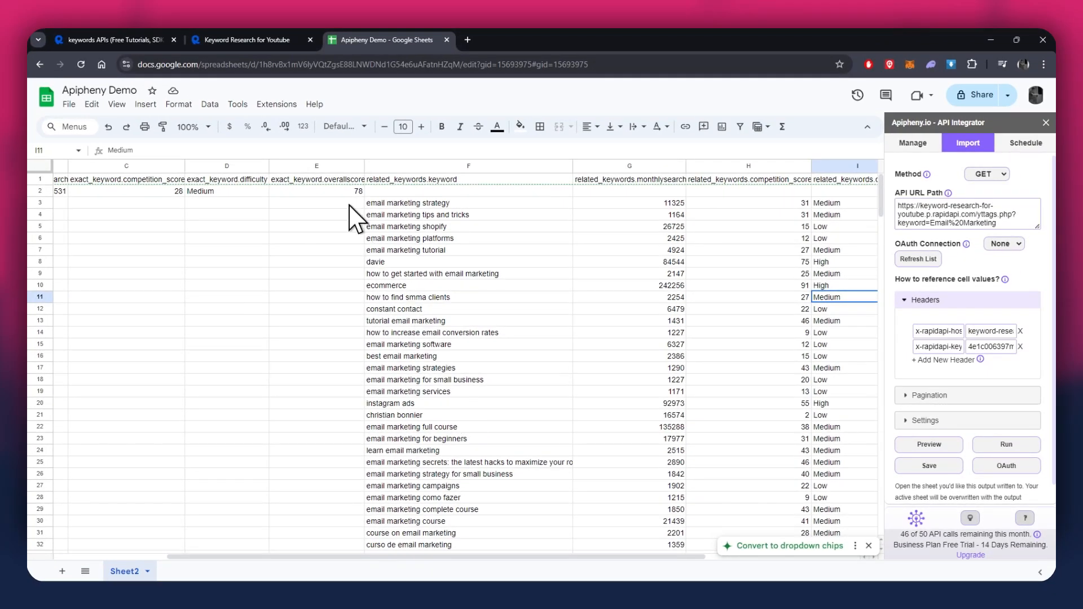
Switch to the RapidAPI playground and set the endpoint's keyword query parameter to AI Chatbots.
left_click(242, 44)
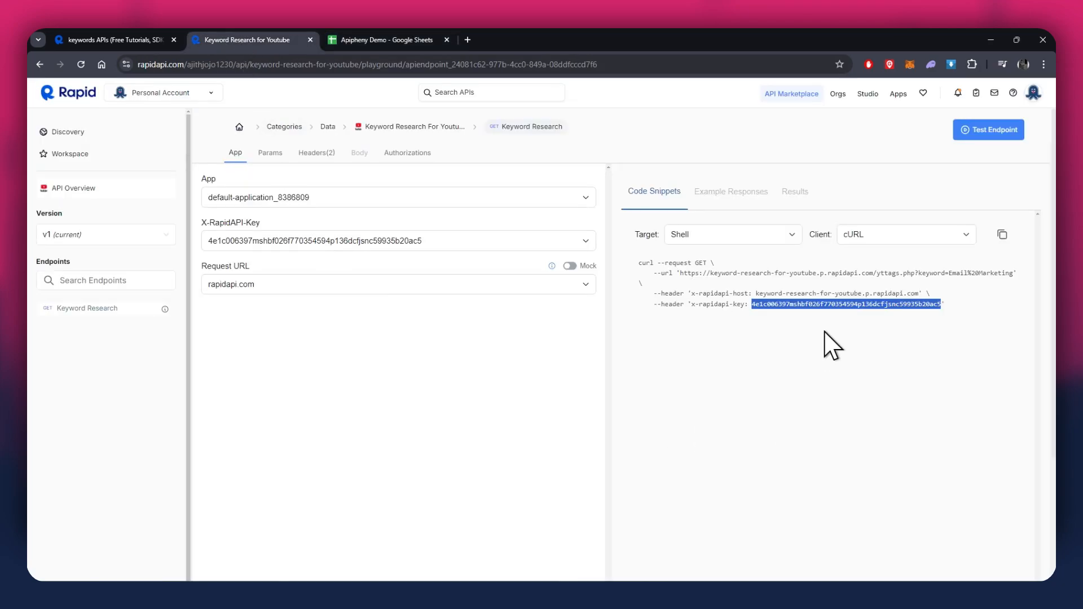
left_click(937, 303)
left_click_drag(929, 272, 994, 271)
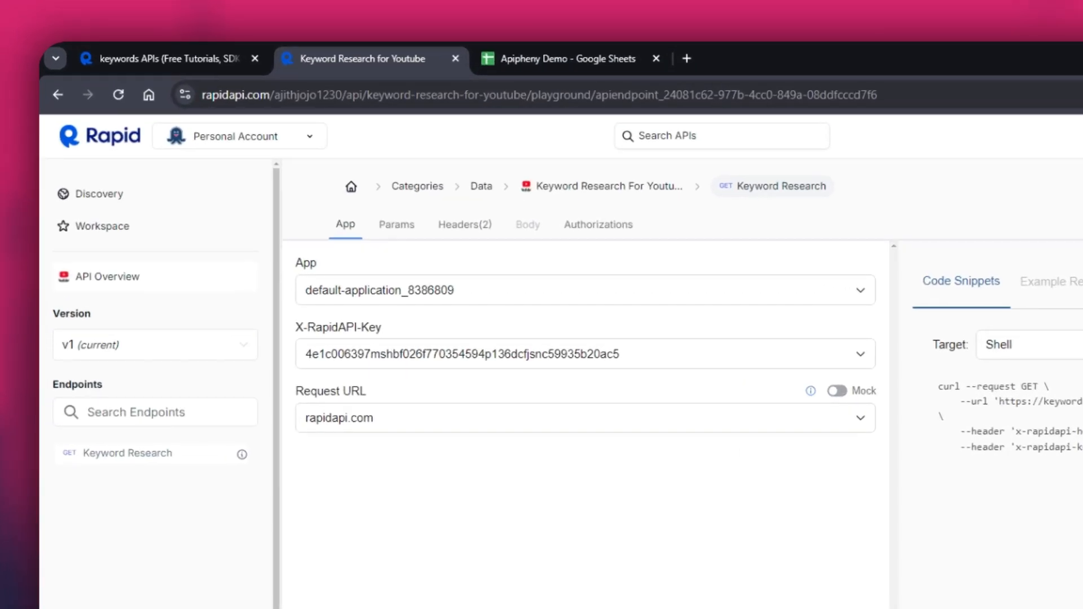
left_click(397, 224)
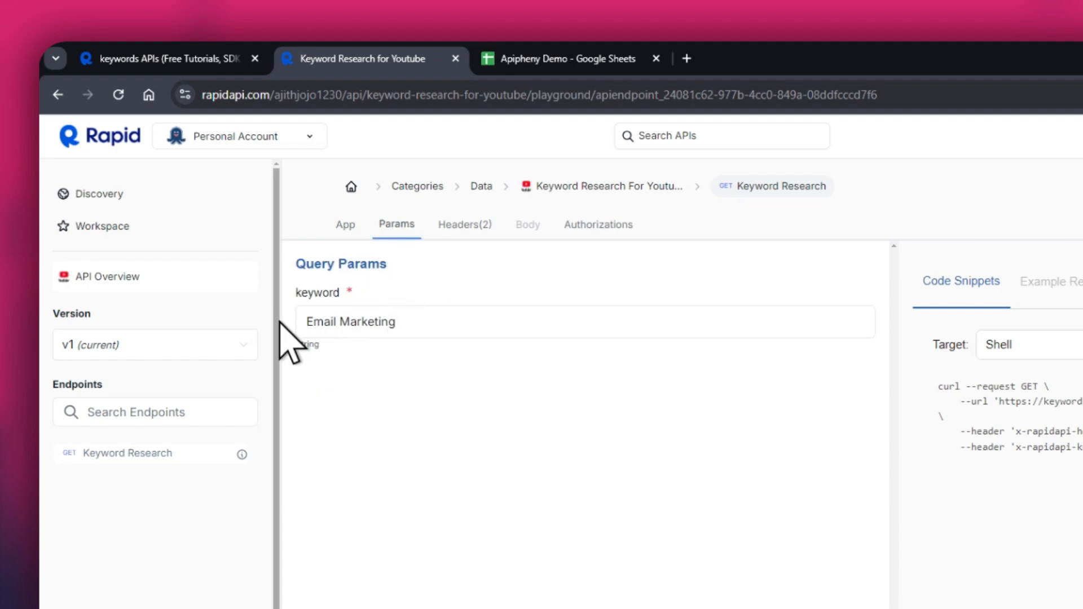
left_click_drag(395, 320, 300, 324)
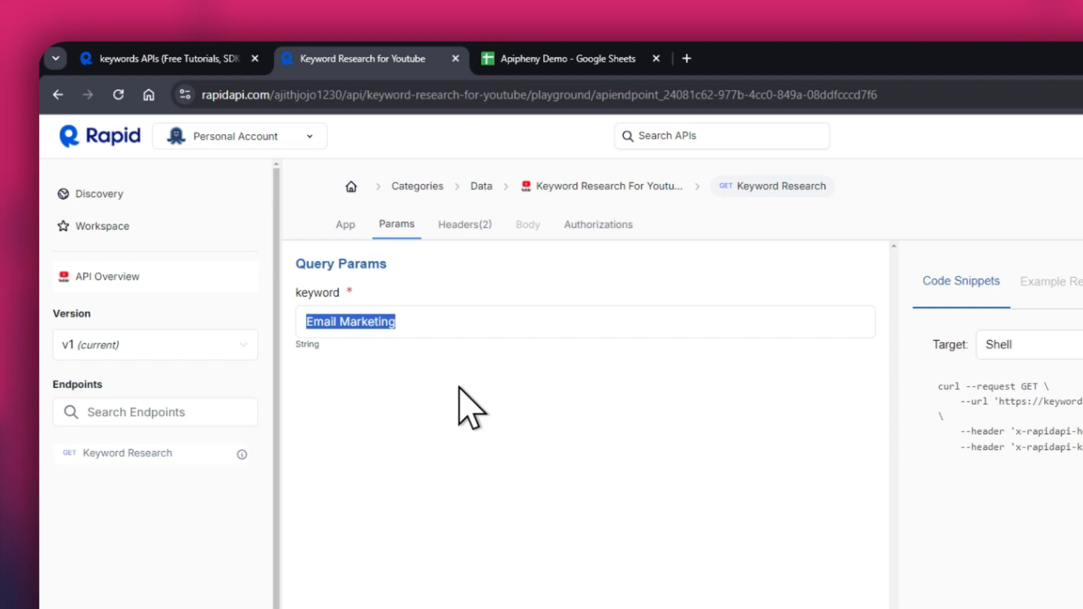
type("AI Chat")
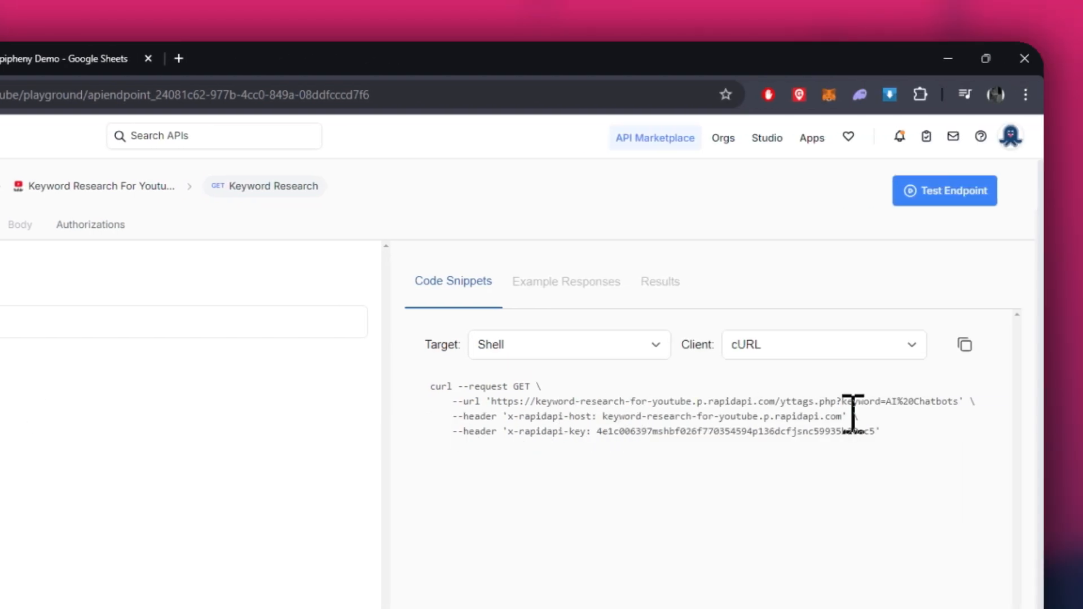
Copy the AI Chatbots request URL from the RapidAPI snippet and replace the API URL path in Apipheny with it.
double_click(500, 402)
left_click_drag(500, 402, 944, 405)
key("ctrl+c")
right_click(953, 407)
left_click(649, 426)
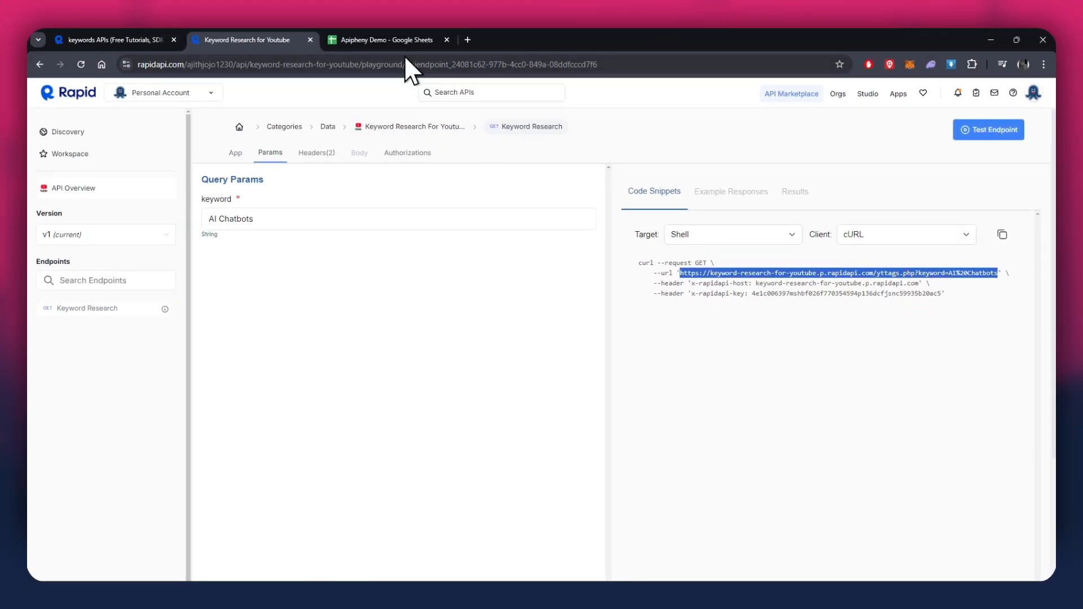
left_click(402, 40)
left_click(1009, 214)
key("ctrl+a")
right_click(1008, 216)
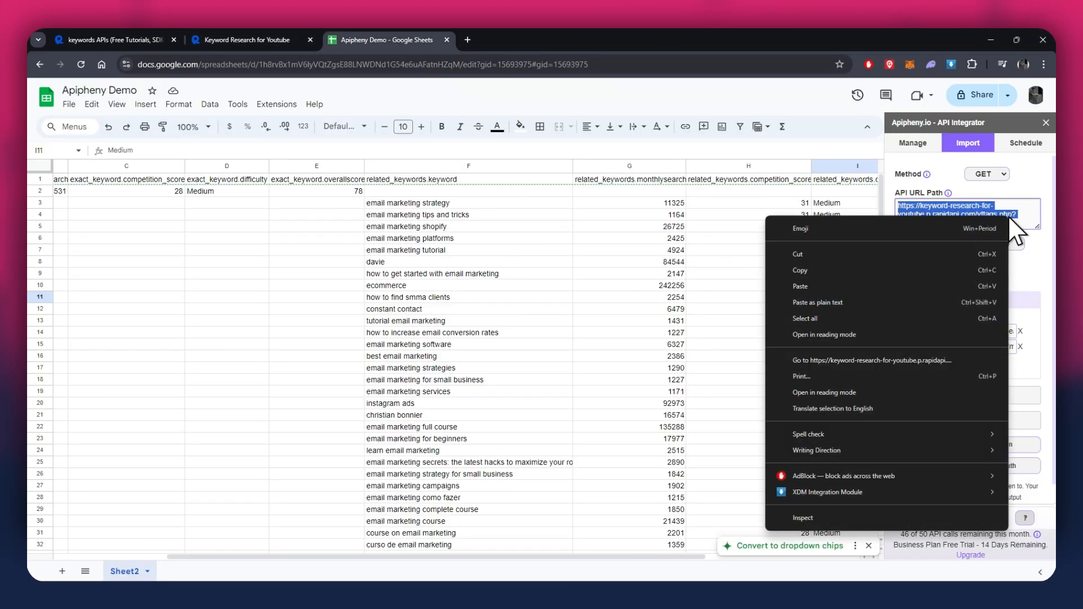
left_click(817, 285)
Run the request for AI Chatbots, overwriting the sheet, and review the imported related keywords.
left_click(1011, 442)
left_click(985, 386)
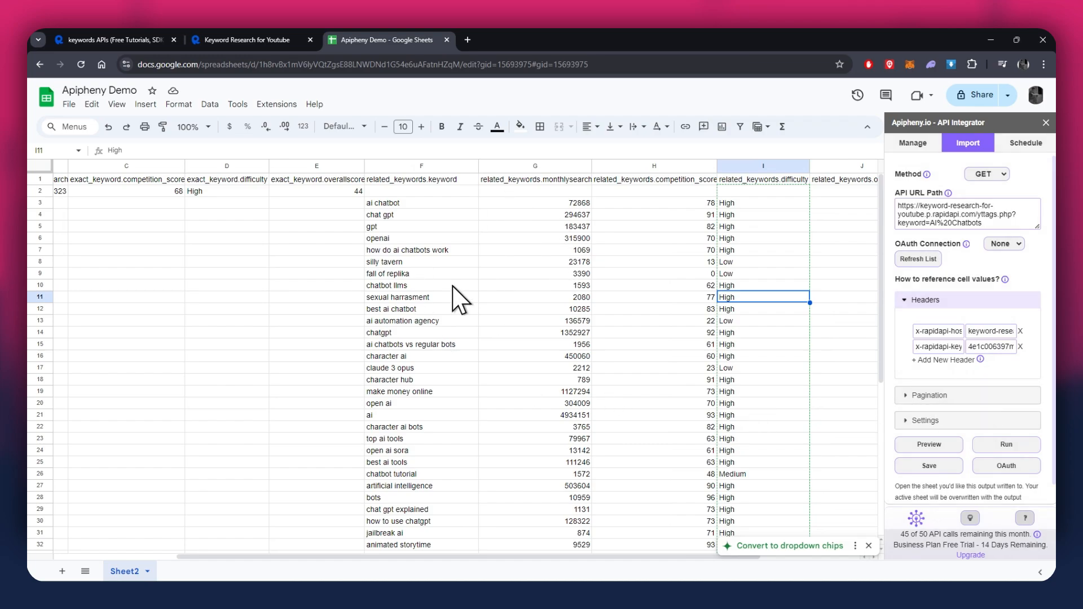
scroll(456, 278, "down", 5)
scroll(455, 278, "up", 5)
left_click_drag(746, 228, 423, 241)
left_click(274, 248)
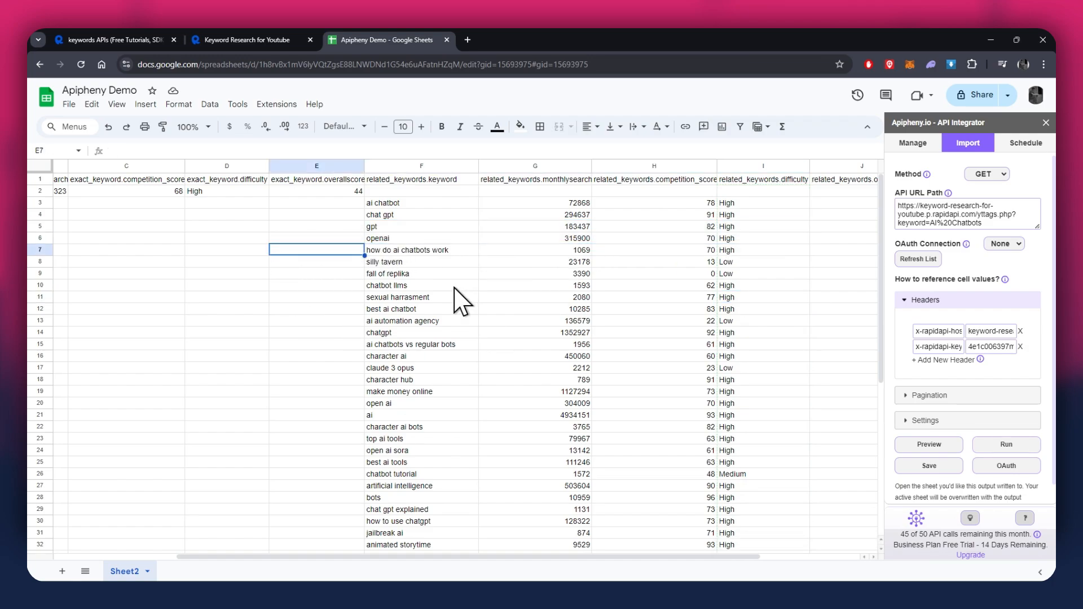